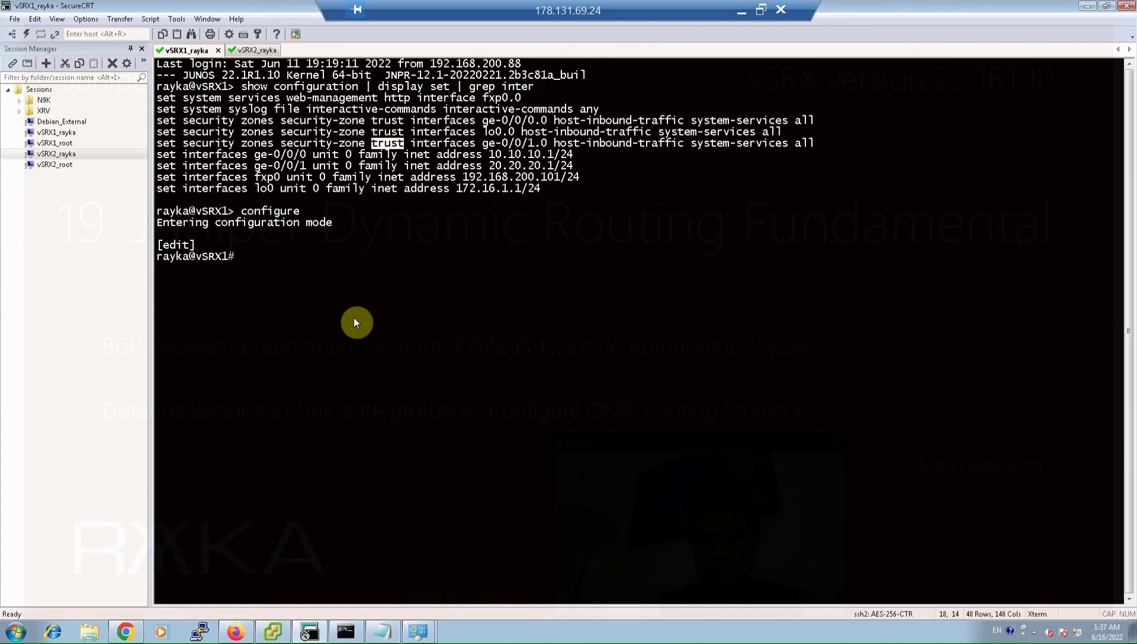
# Step: List vSRX1's routing configuration and delete the static default route 0.0.0.0/0
pyautogui.write('run')
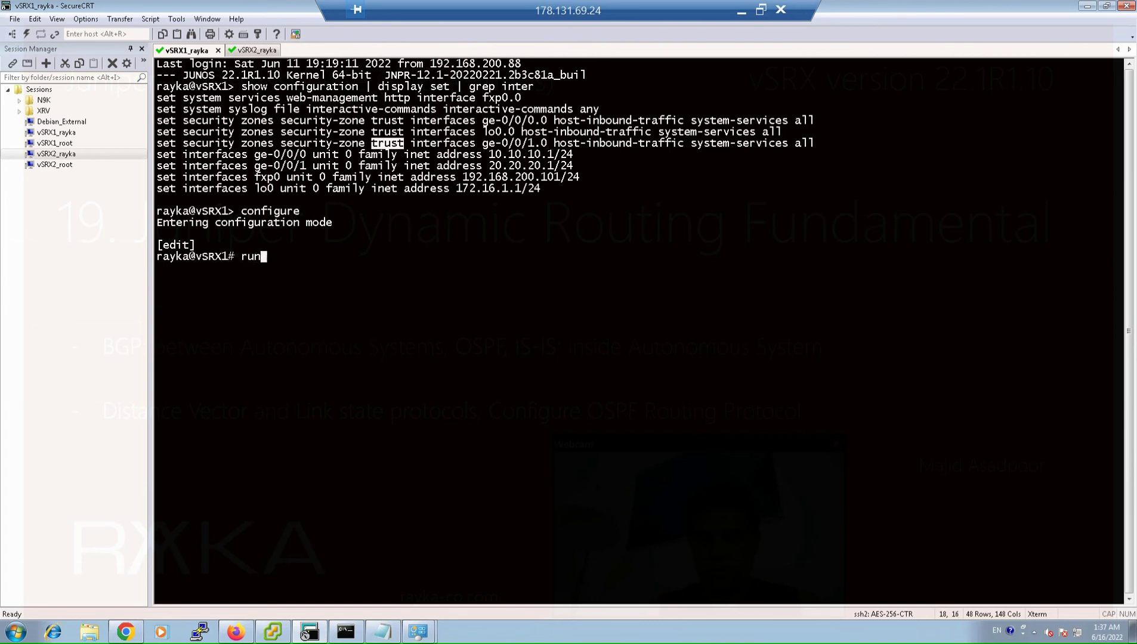
pyautogui.write(' show configuration ')
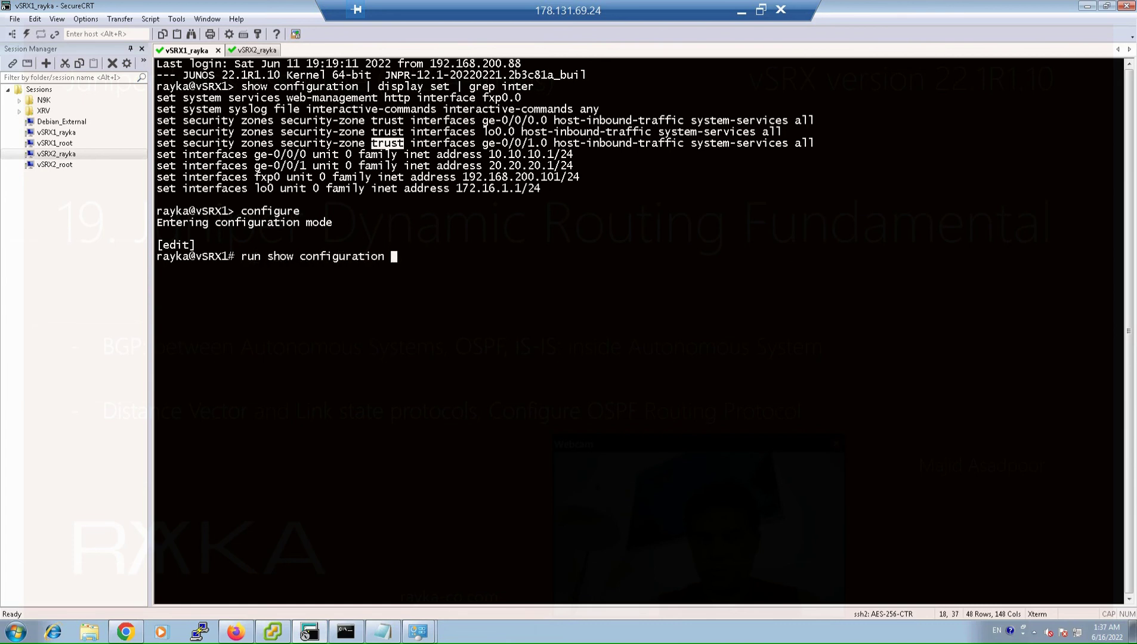
pyautogui.write('| display set | gre p ro')
pyautogui.write('uting')
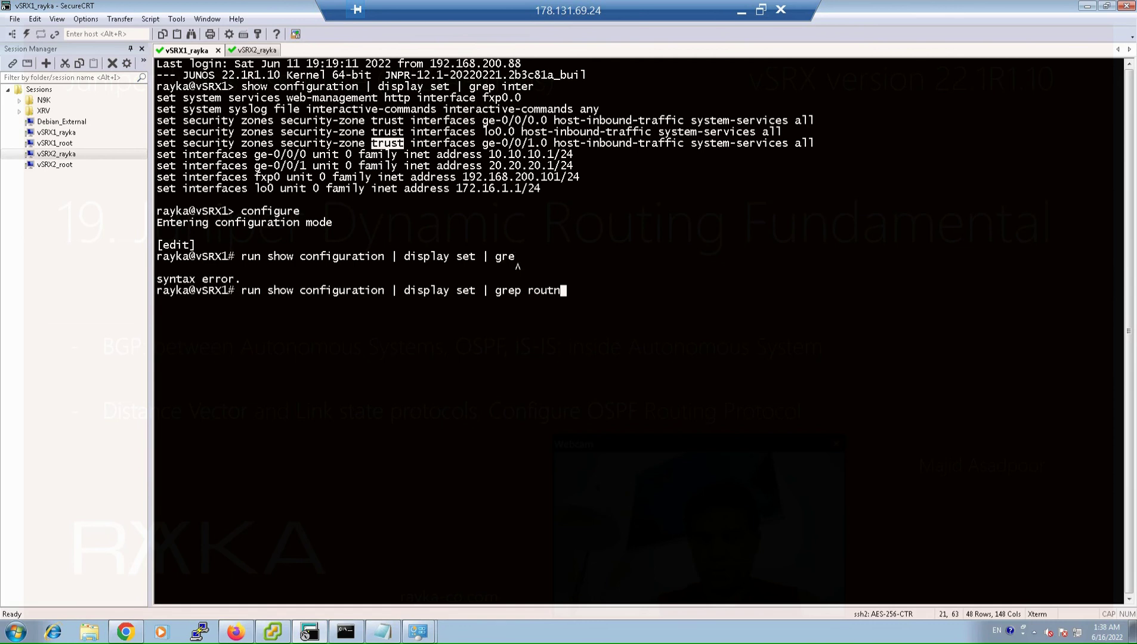
pyautogui.press('Return')
pyautogui.write('delete')
pyautogui.moveTo(177, 301); pyautogui.dragTo(430, 303)
pyautogui.rightClick(430, 302)
pyautogui.press('Return')
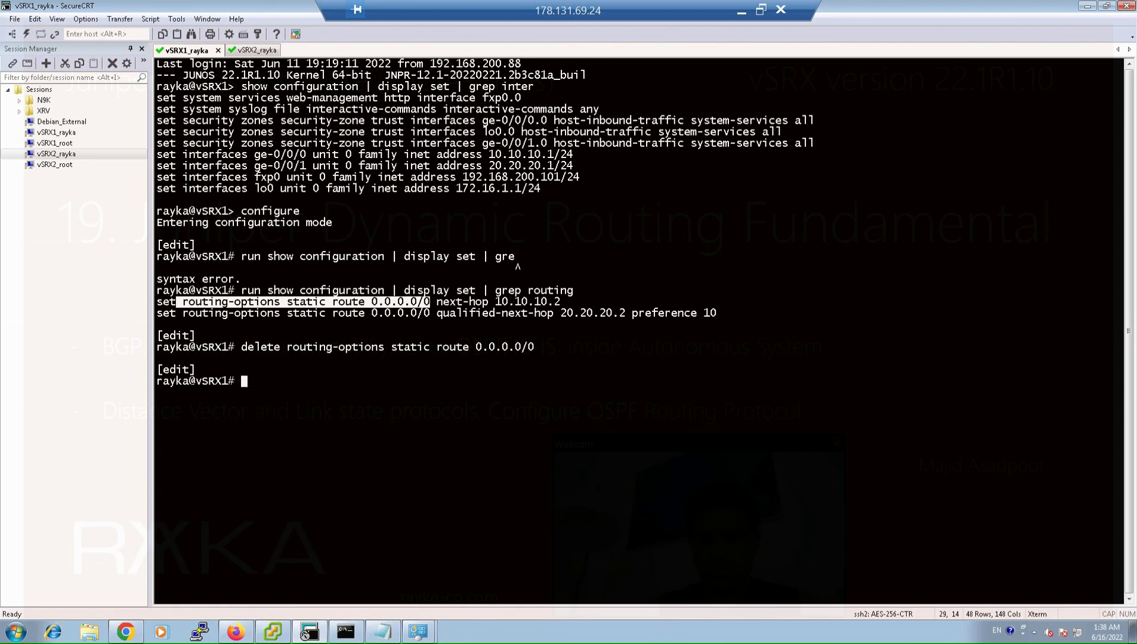
# Step: Review the pending change with 'show | compare', commit it, and switch to vSRX2
pyautogui.write('show | compare')
pyautogui.press('Return')
pyautogui.write('commit')
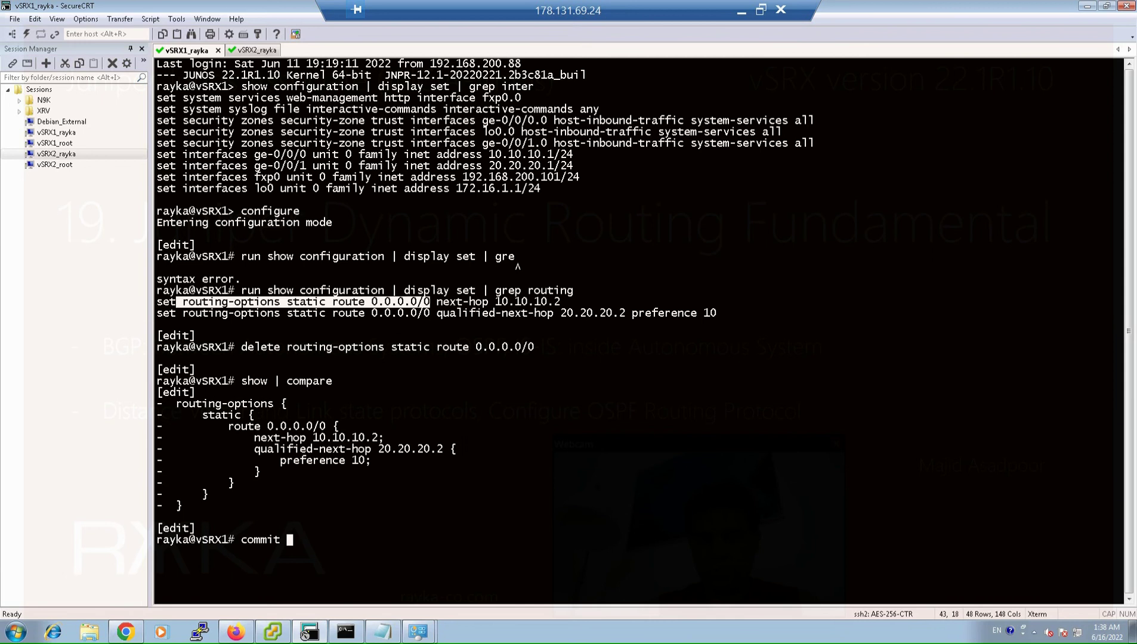
pyautogui.press('Return')
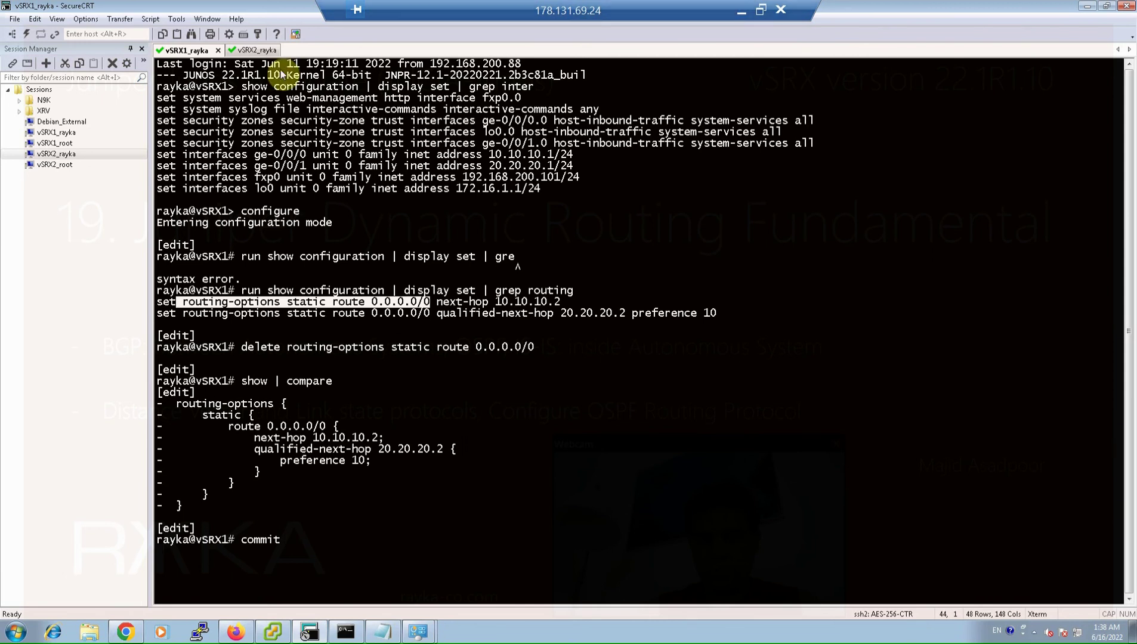
pyautogui.click(252, 50)
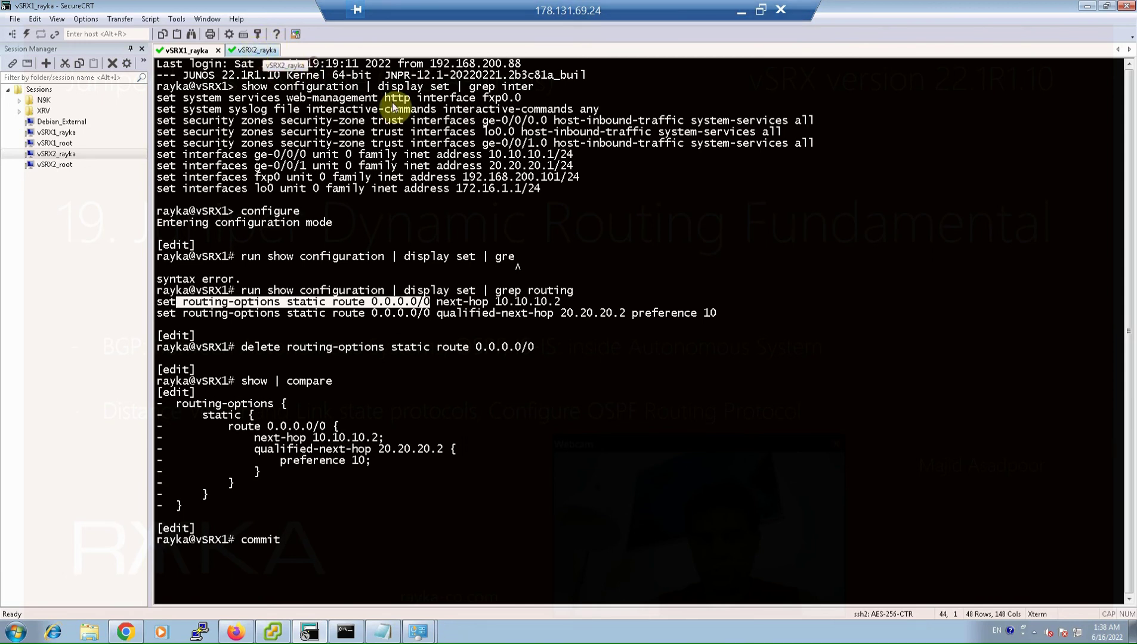
# Step: Enter configuration mode on vSRX2 and list its routing configuration lines
pyautogui.write('configure')
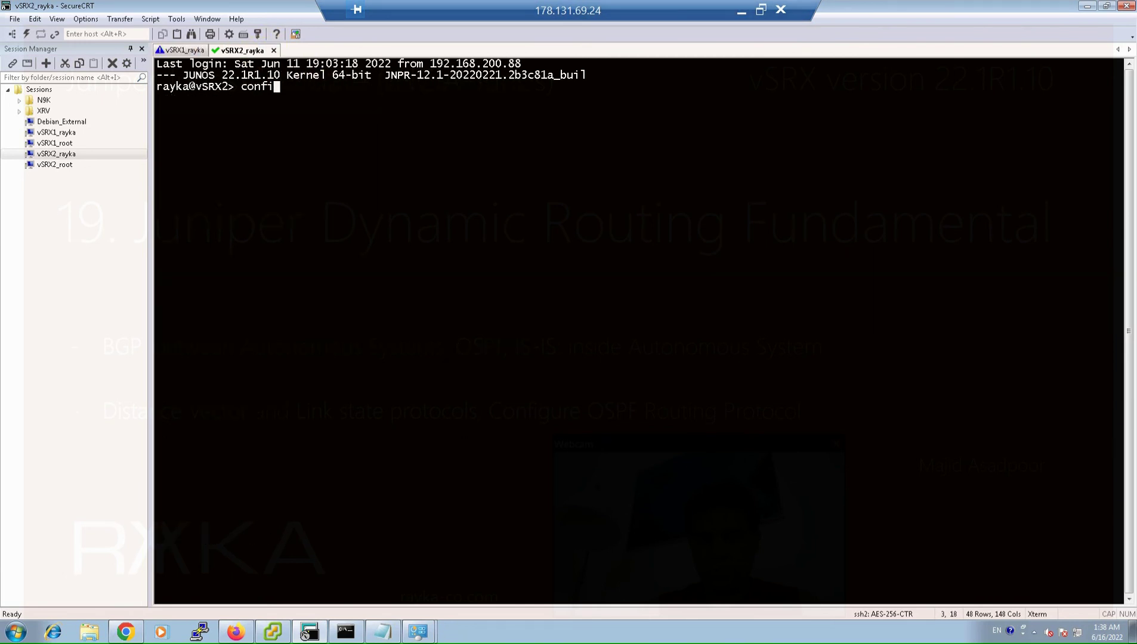
pyautogui.press('Return')
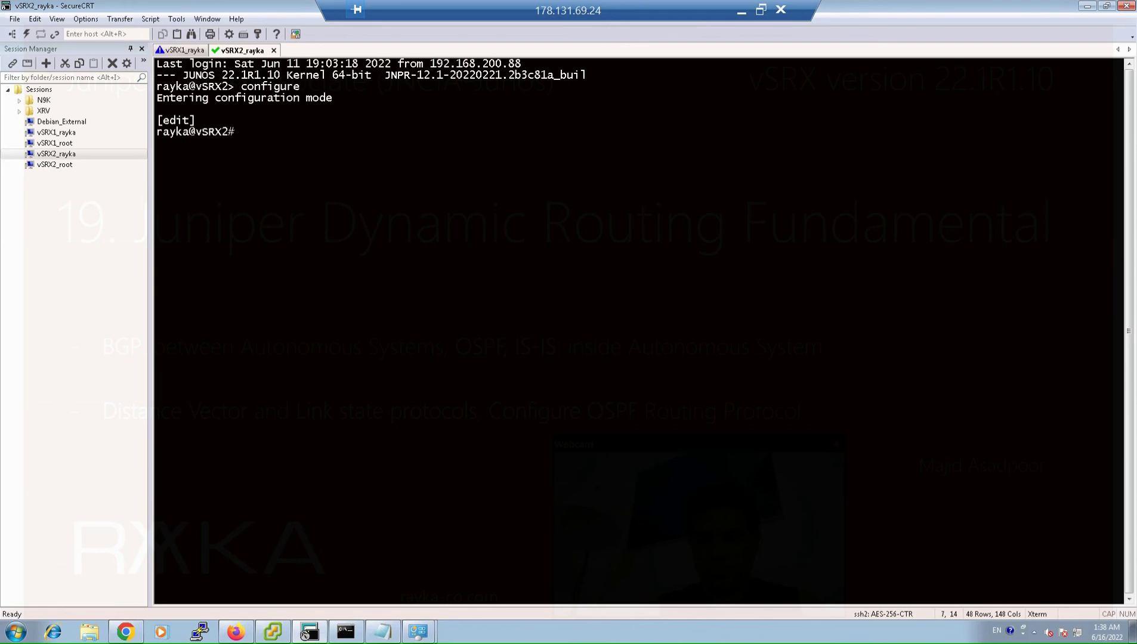
pyautogui.press('Return')
pyautogui.press('Return')
pyautogui.write('run show ')
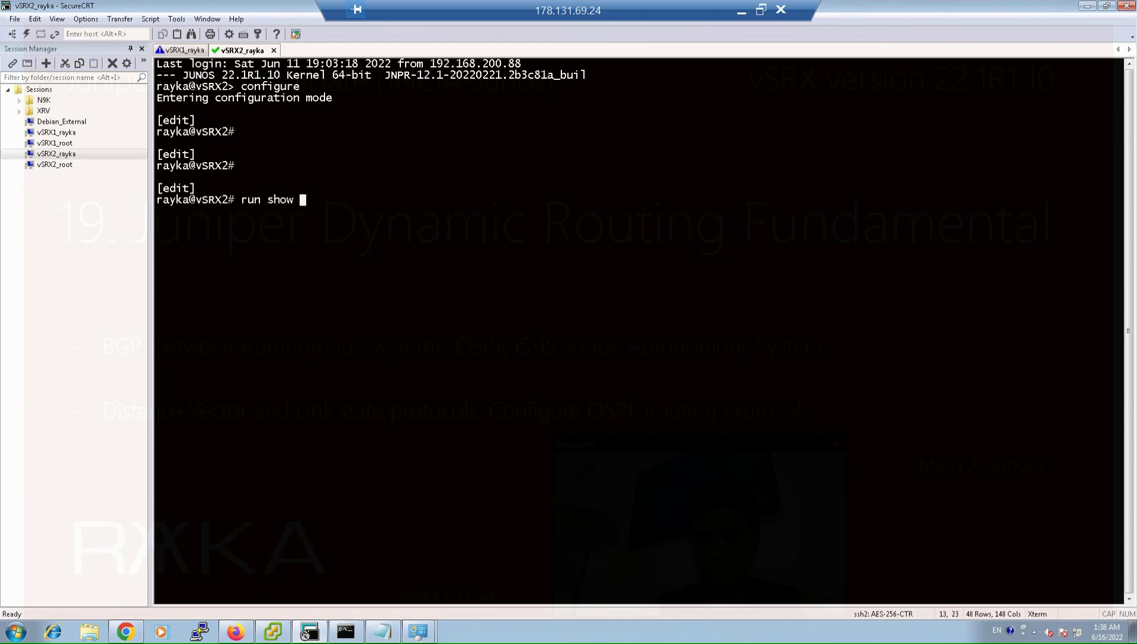
pyautogui.write('configuration | dis')
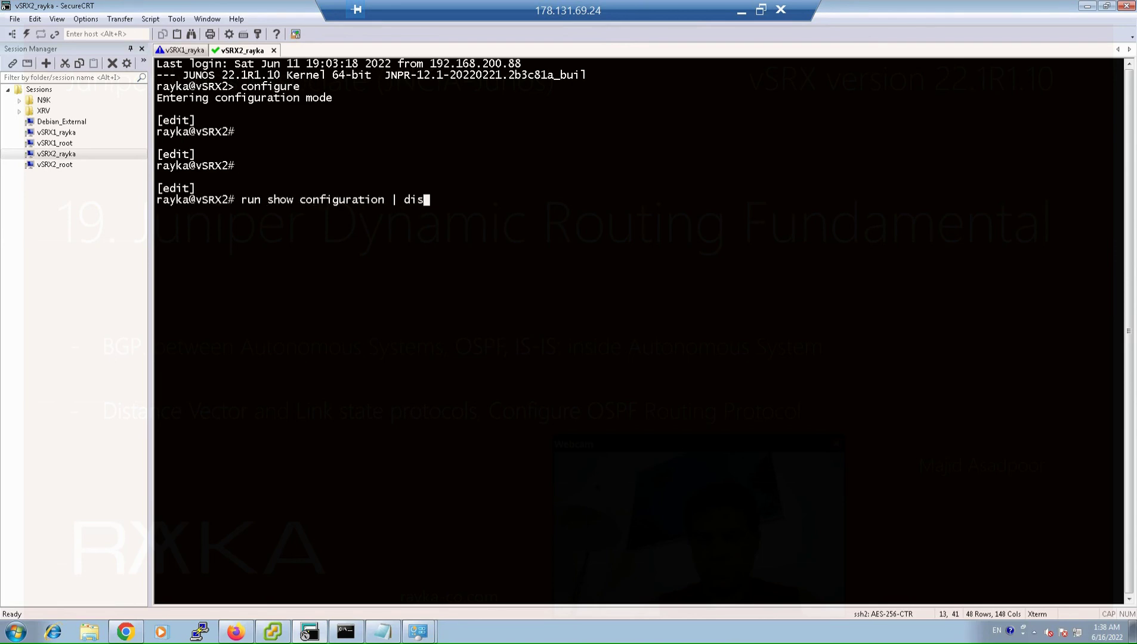
pyautogui.write('play set | grep routing')
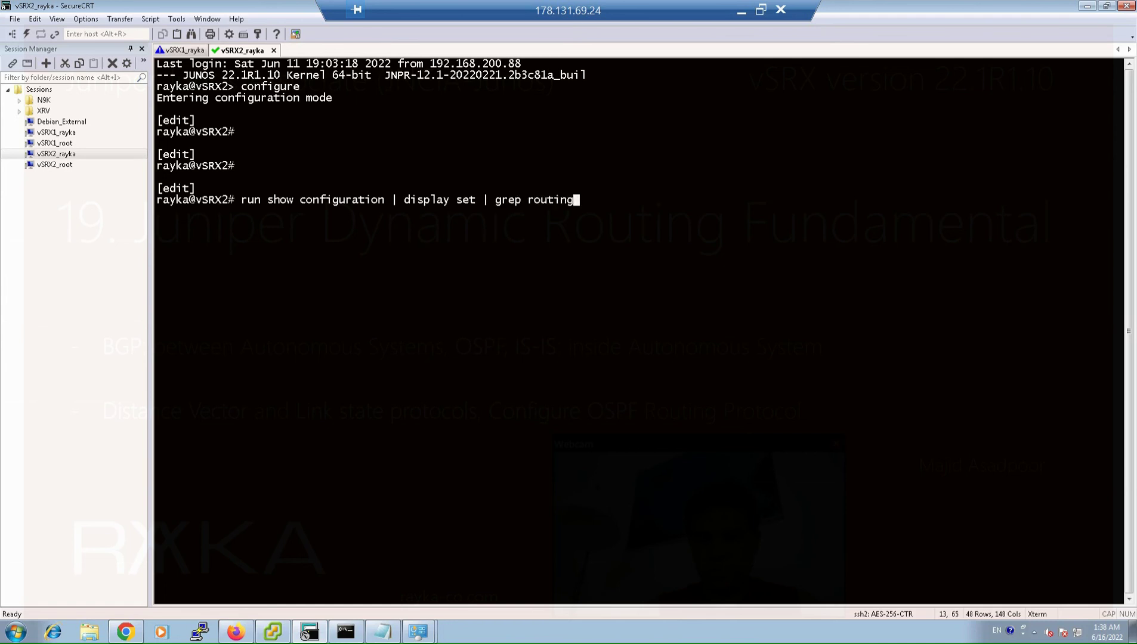
pyautogui.press('Return')
# Step: Delete vSRX2's static routes to 172.16.1.1/32 and 172.16.1.0/24
pyautogui.write('eelete')
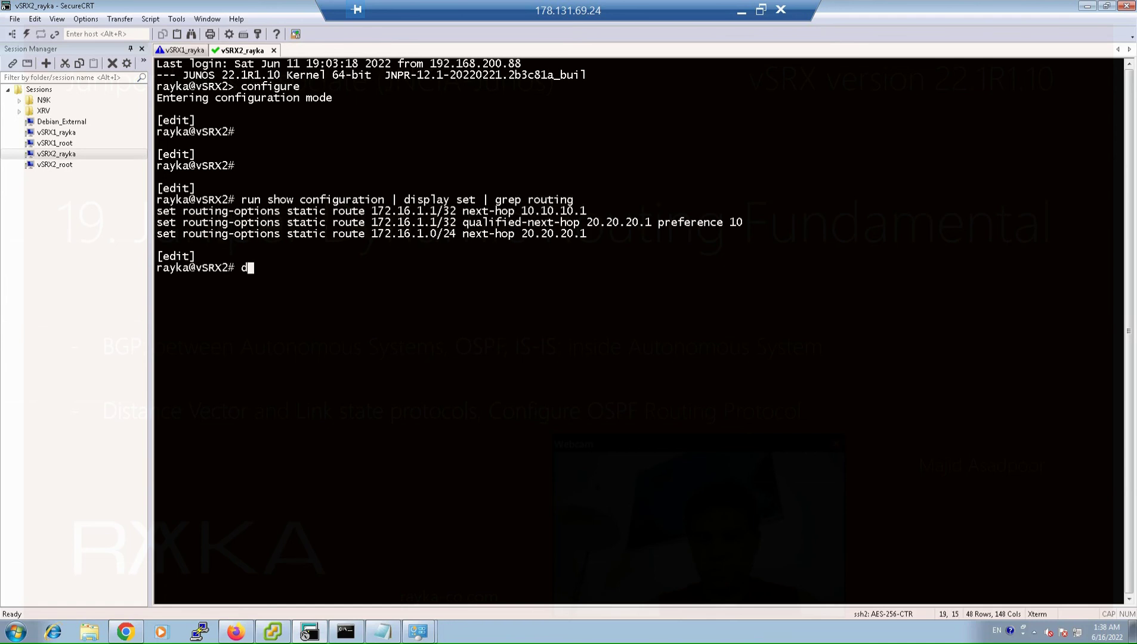
pyautogui.moveTo(179, 211); pyautogui.dragTo(456, 211)
pyautogui.rightClick(457, 212)
pyautogui.press('Return')
pyautogui.press('Up')
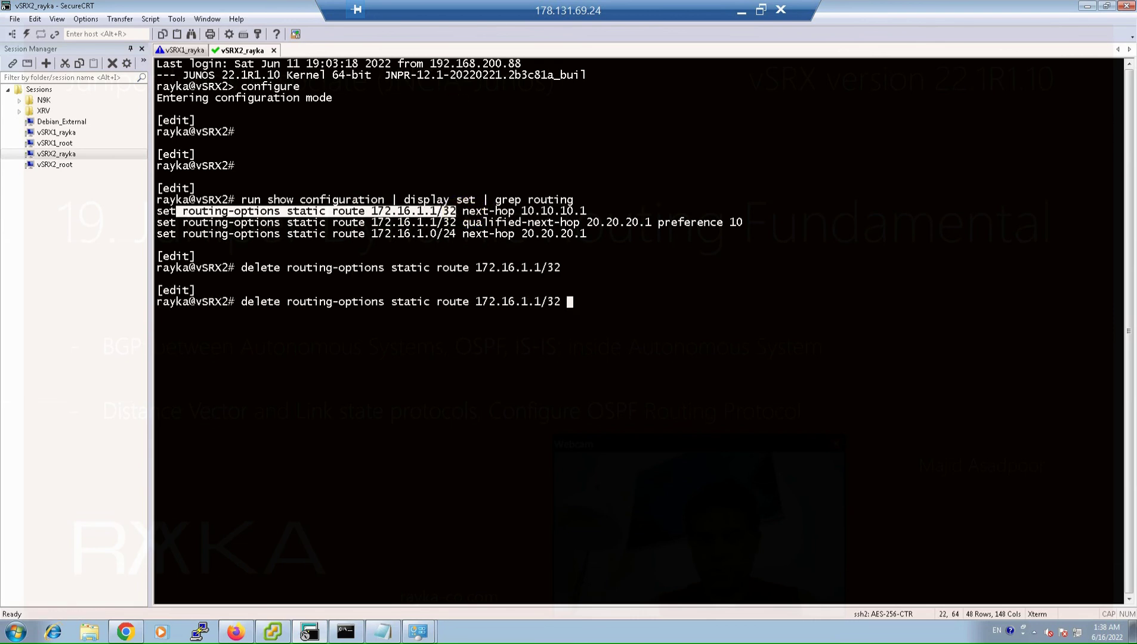
pyautogui.press('BackSpace')
pyautogui.press('BackSpace')
pyautogui.press('BackSpace')
pyautogui.write('0/24')
pyautogui.press('Return')
# Step: Review the changes with 'show | compare', commit them, and return to vSRX1
pyautogui.press('Return')
pyautogui.write('show | compare')
pyautogui.press('Return')
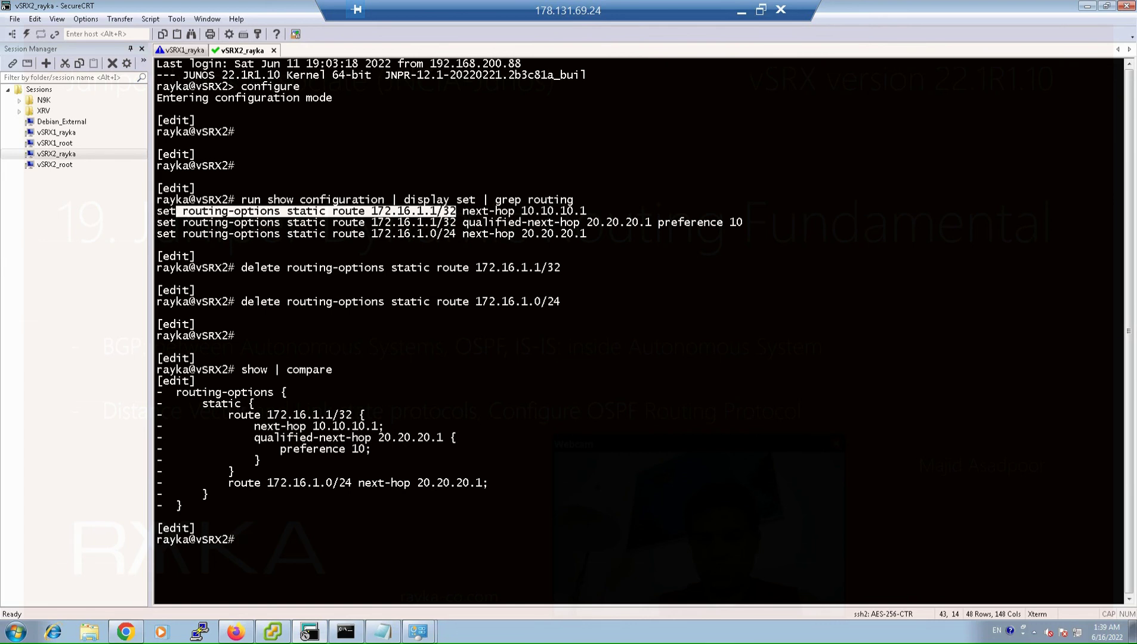
pyautogui.write('commit')
pyautogui.press('Return')
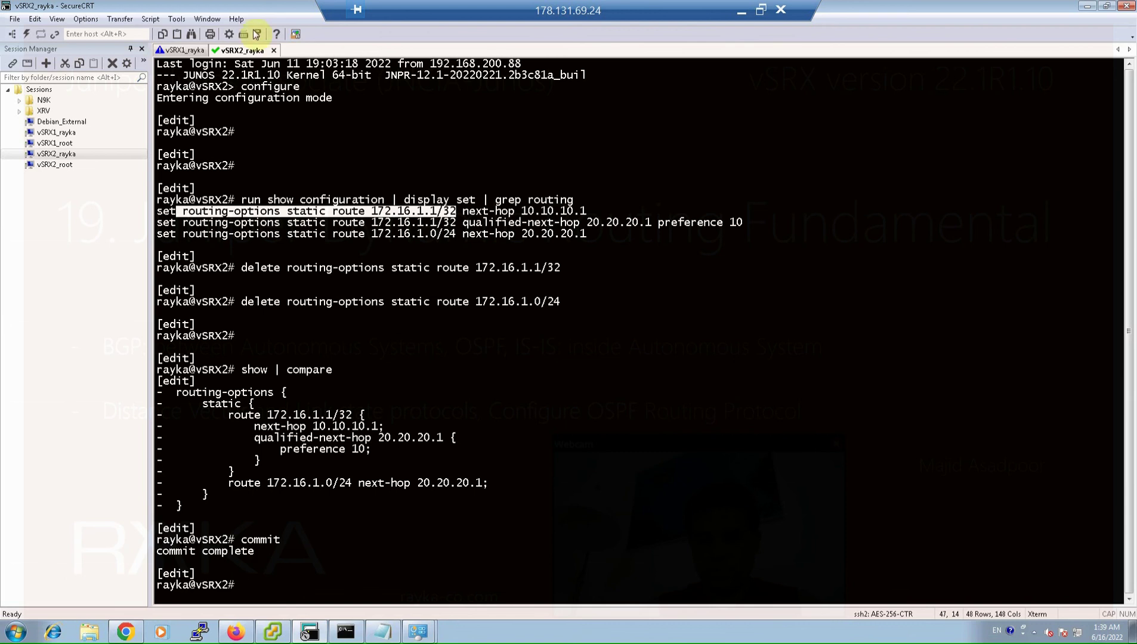
pyautogui.click(183, 50)
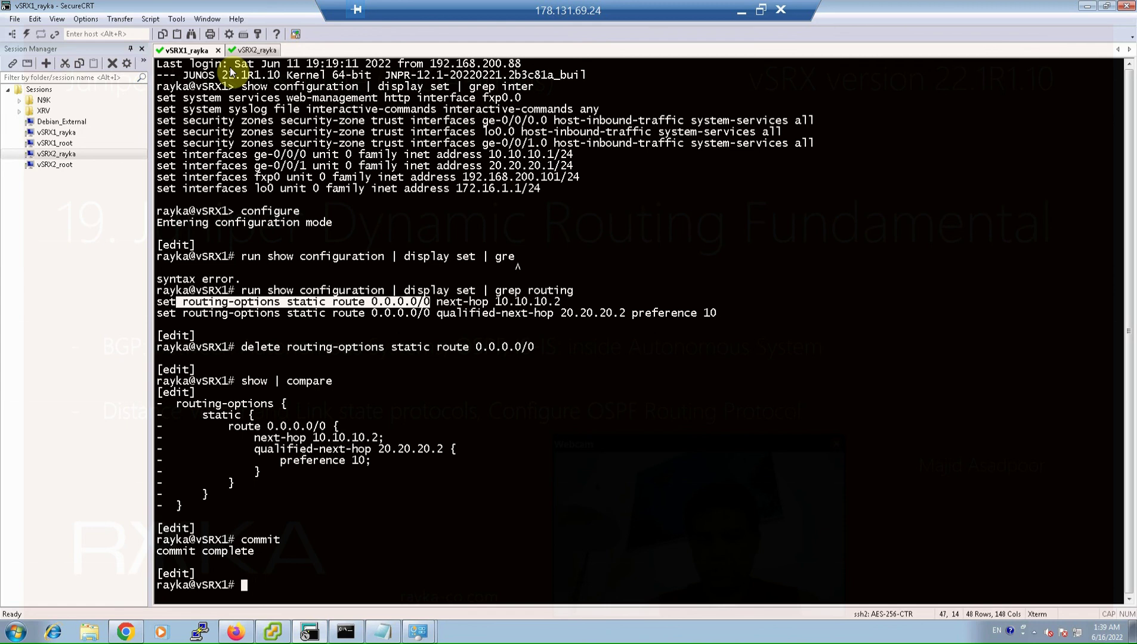
# Step: Review the OSPF area 0 and trust-zone inbound OSPF commands in Notepad
pyautogui.write('s')
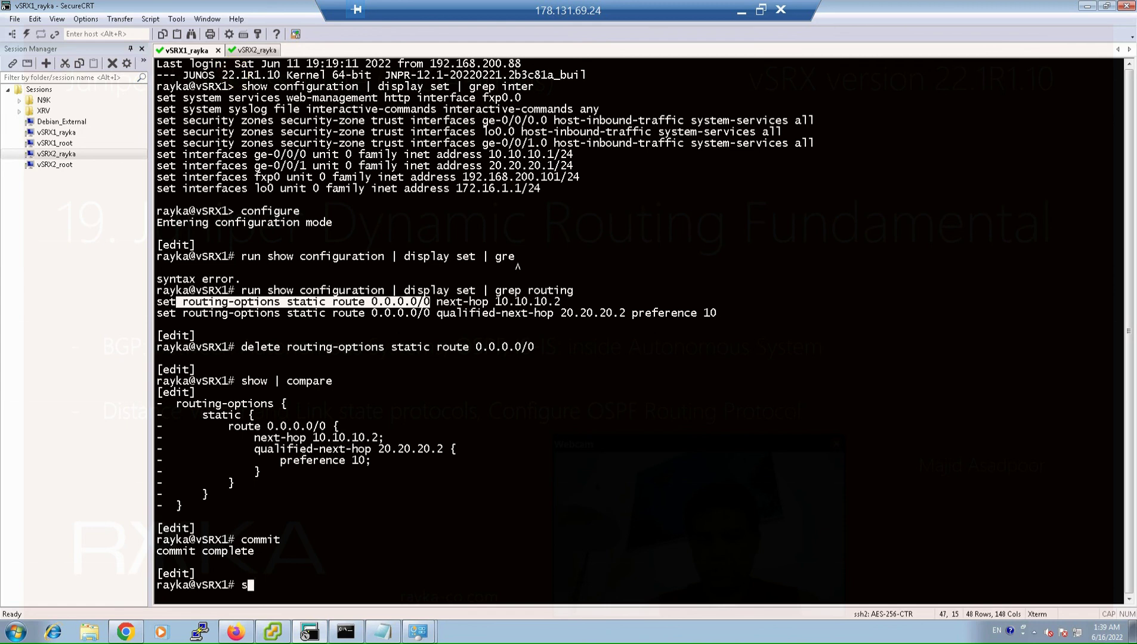
pyautogui.press('BackSpace')
pyautogui.click(381, 632)
pyautogui.moveTo(839, 231); pyautogui.dragTo(771, 257)
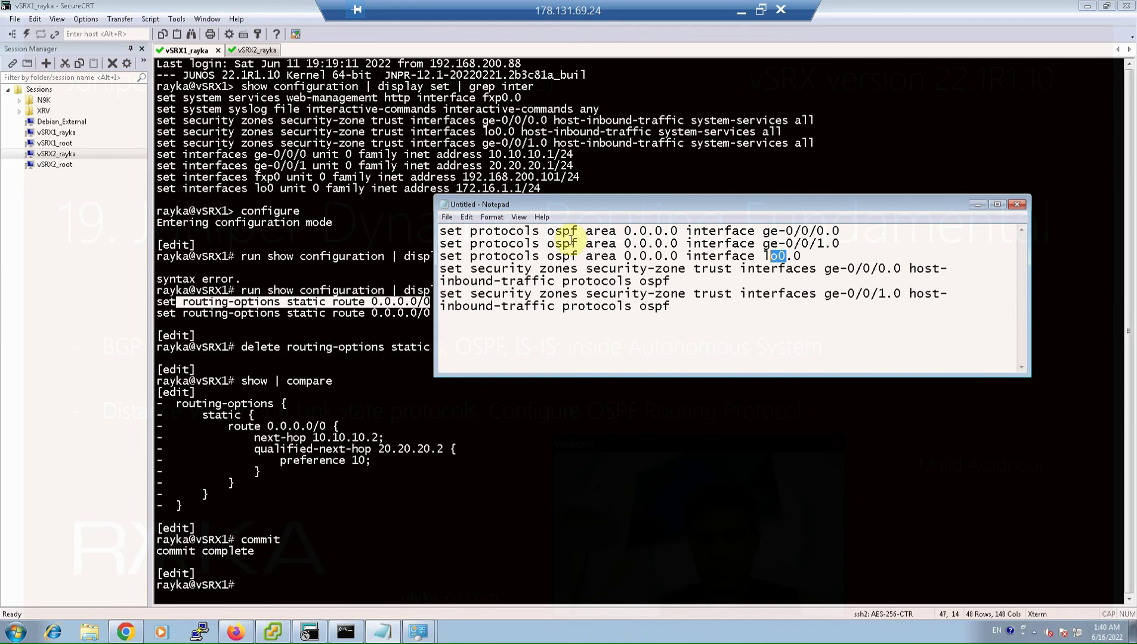
pyautogui.moveTo(641, 231); pyautogui.dragTo(679, 231)
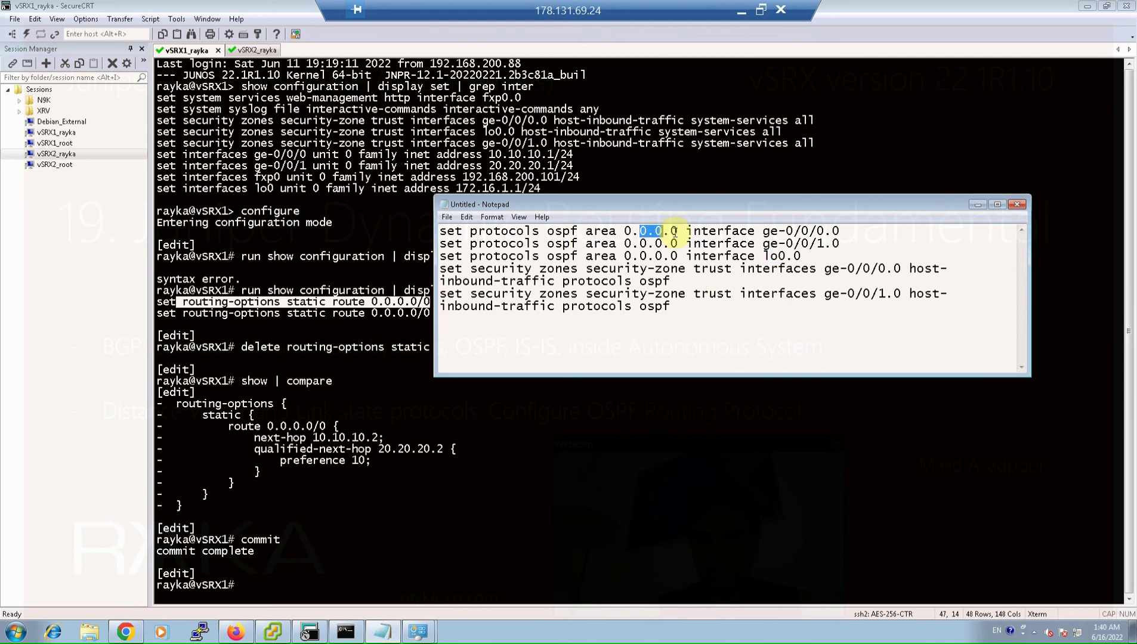
pyautogui.click(594, 281)
pyautogui.moveTo(455, 280); pyautogui.dragTo(639, 280)
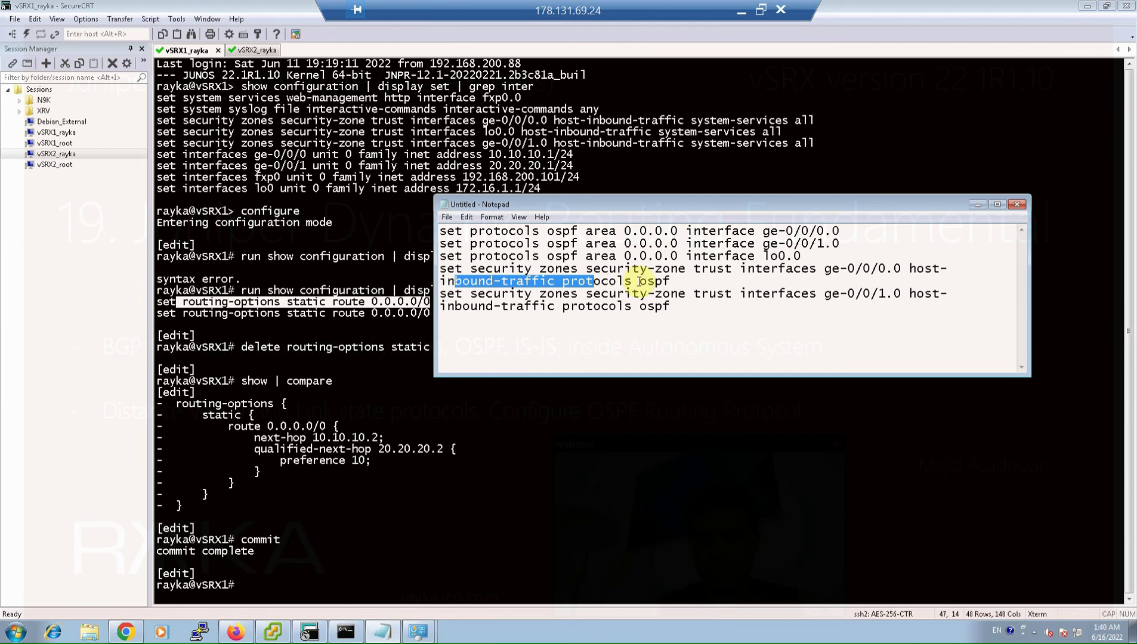
pyautogui.moveTo(826, 269); pyautogui.dragTo(875, 269)
pyautogui.click(833, 294)
# Step: Copy all the Notepad OSPF commands and paste them into the vSRX1 terminal
pyautogui.hotkey('ctrl', 'a')
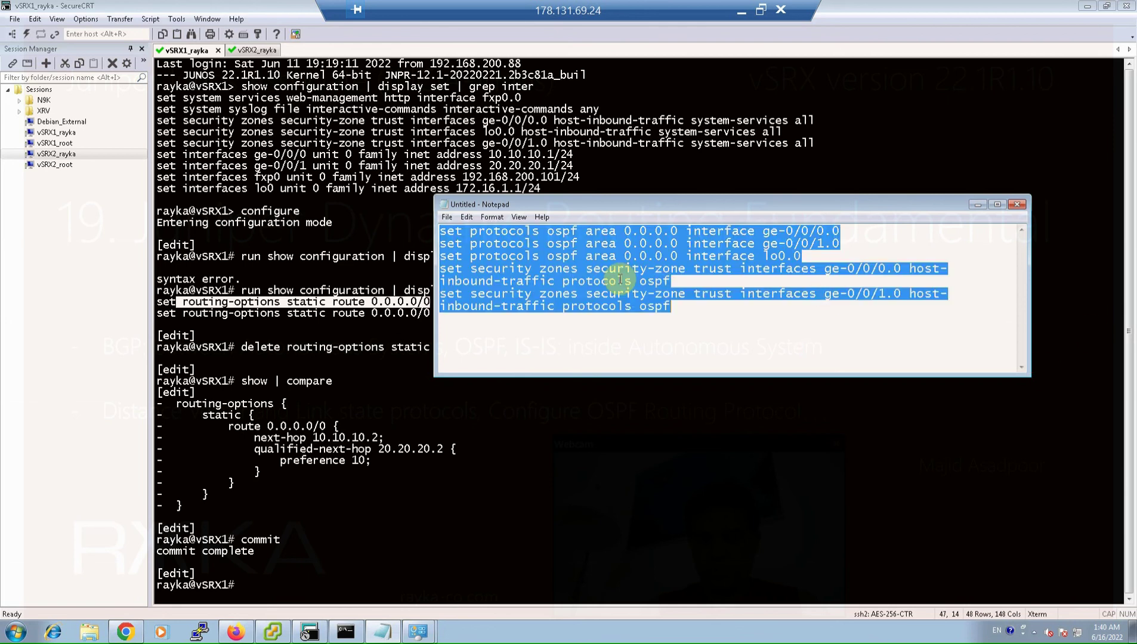
pyautogui.rightClick(620, 271)
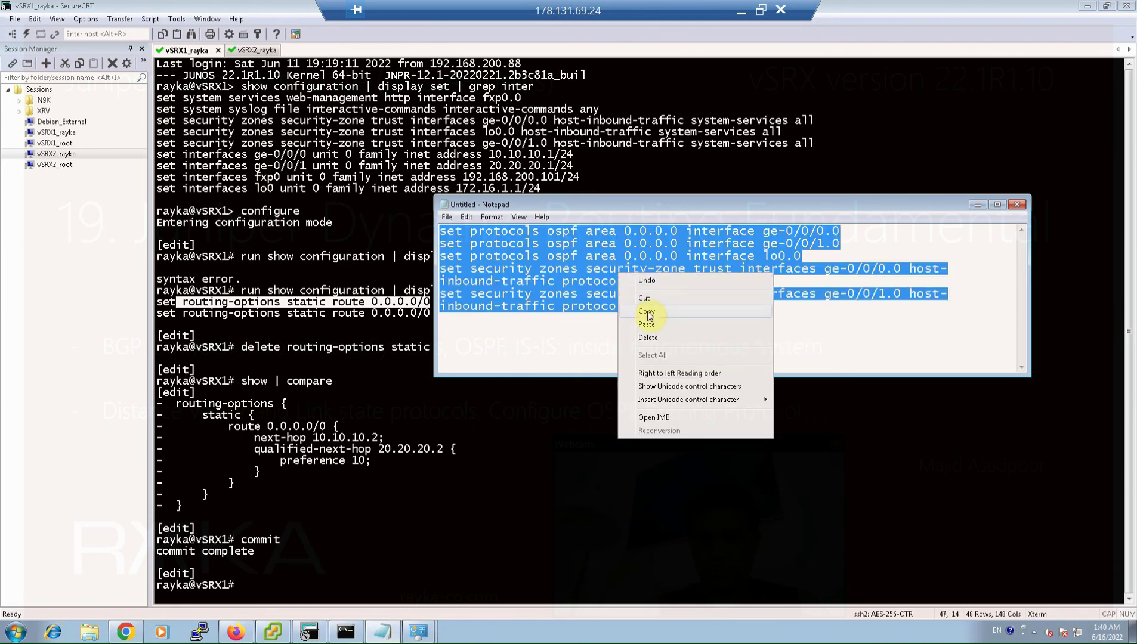
pyautogui.press('Return')
pyautogui.click(400, 508)
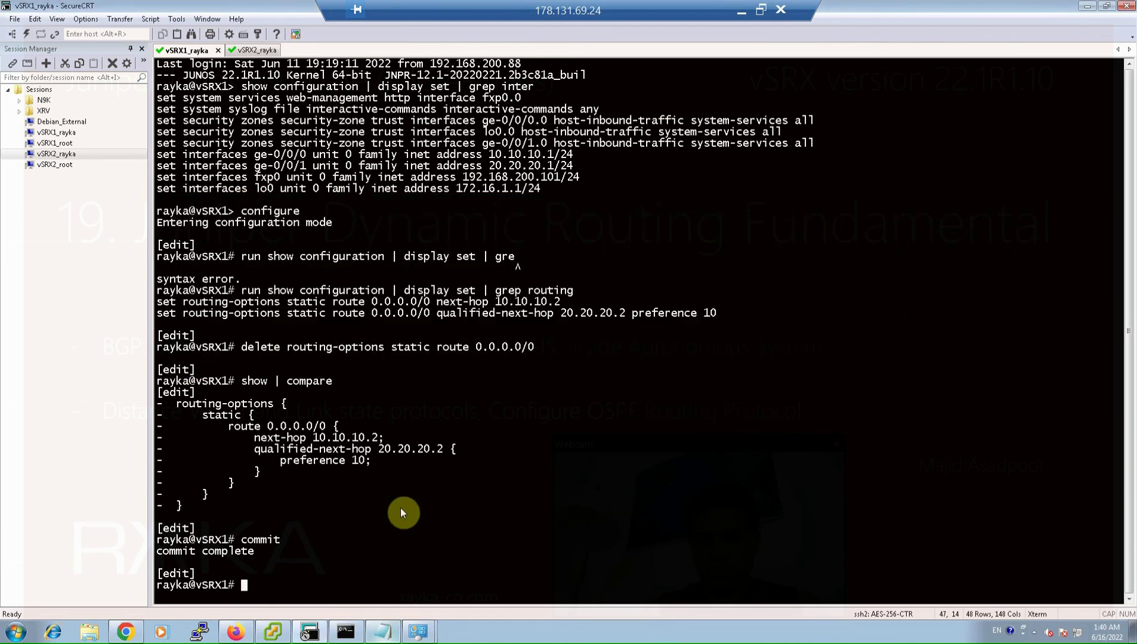
pyautogui.rightClick(401, 508)
# Step: Commit the OSPF configuration on vSRX1 and vSRX2, then type 'run show ospf neighbor'
pyautogui.write('commit')
pyautogui.press('Return')
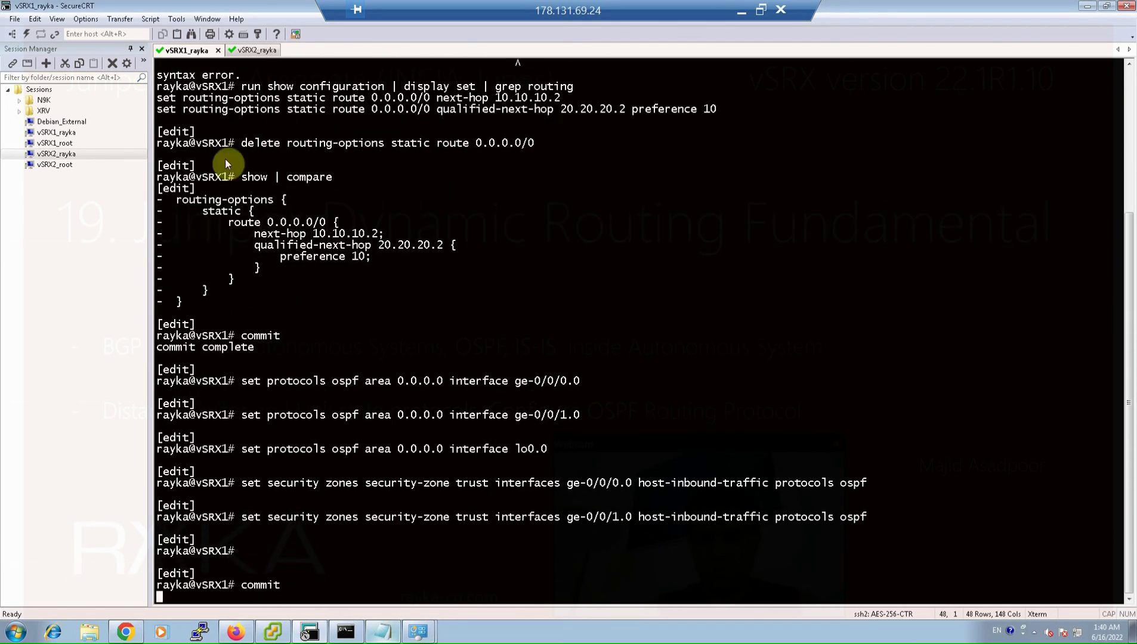
pyautogui.click(264, 52)
pyautogui.write('commit')
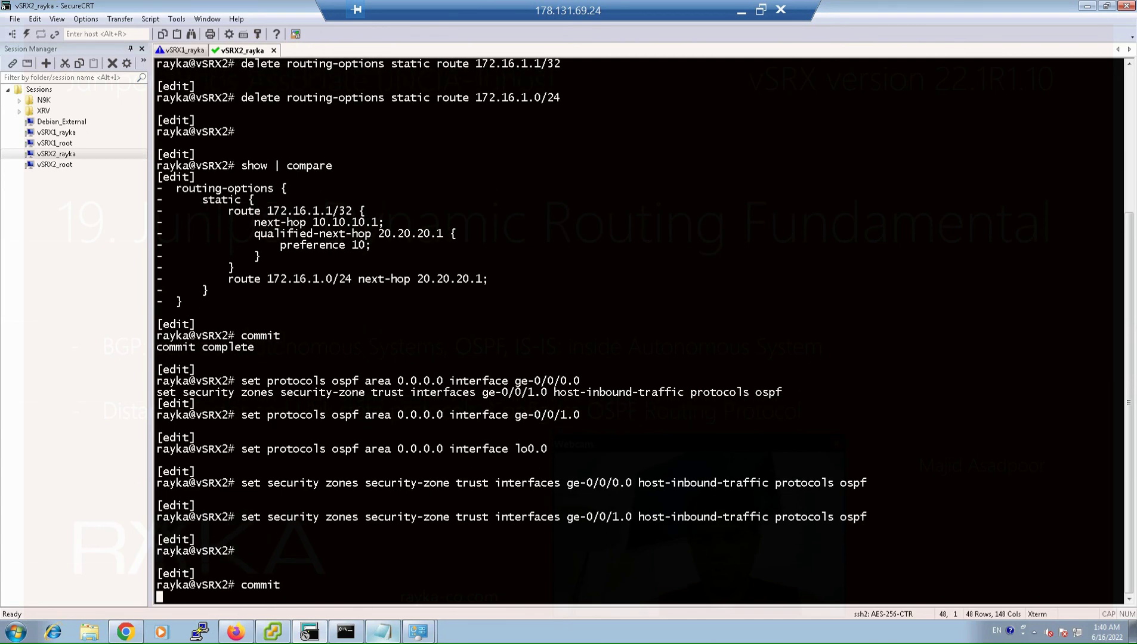
pyautogui.press('Return')
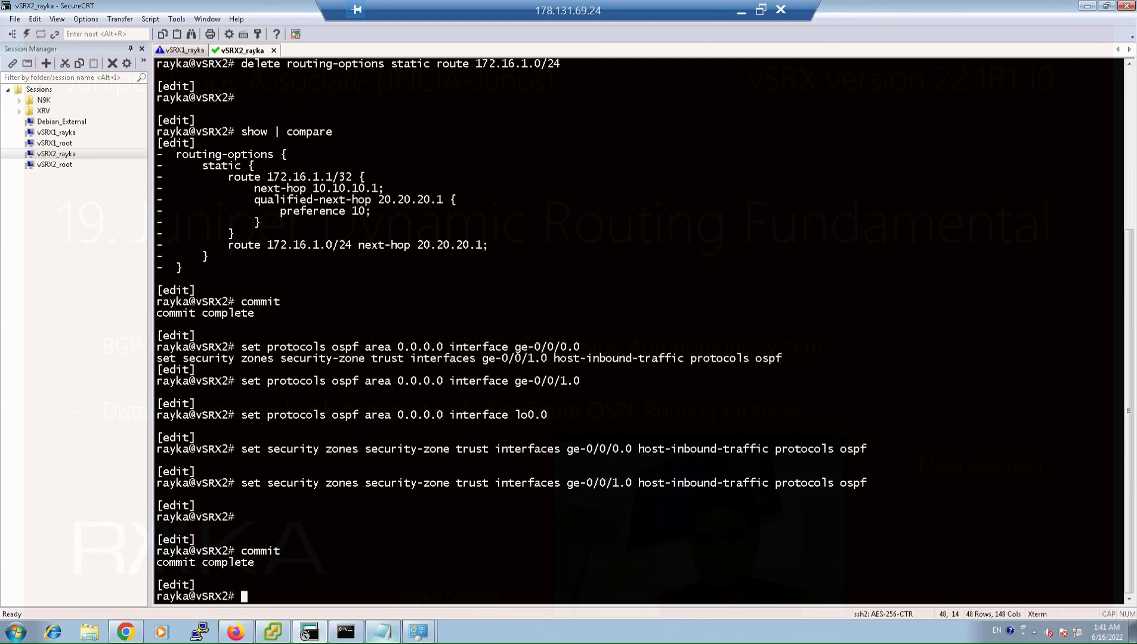
pyautogui.write('run show ospf ne')
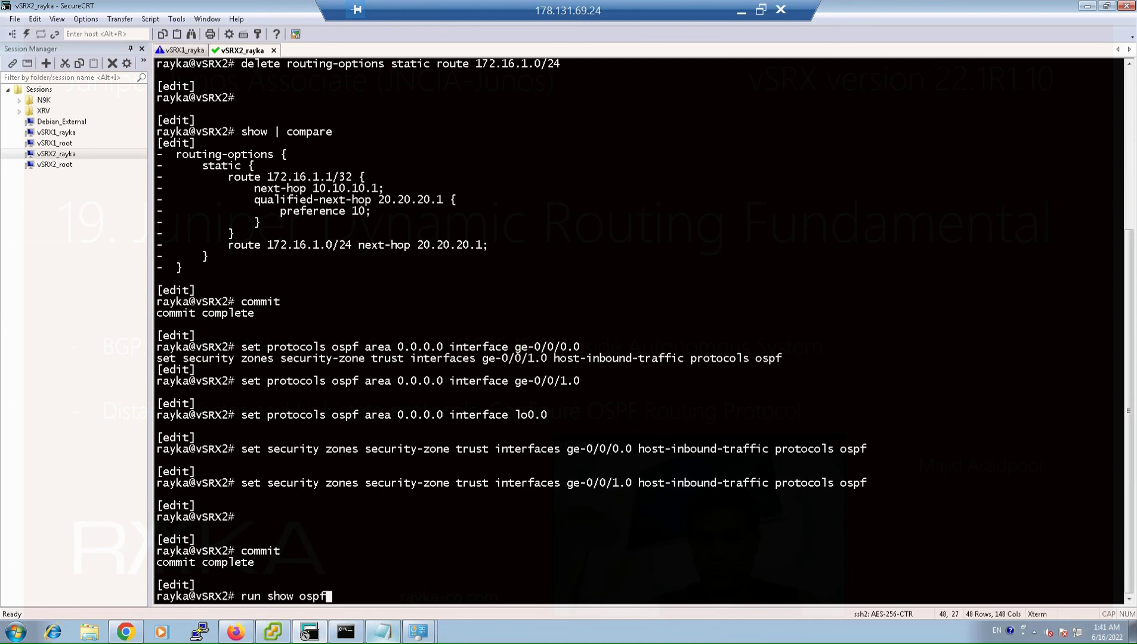
pyautogui.write('ighbor')
# Step: Check vSRX2's OSPF neighbors, noting both 172.16.1.1 router IDs, then return to vSRX1
pyautogui.press('Return')
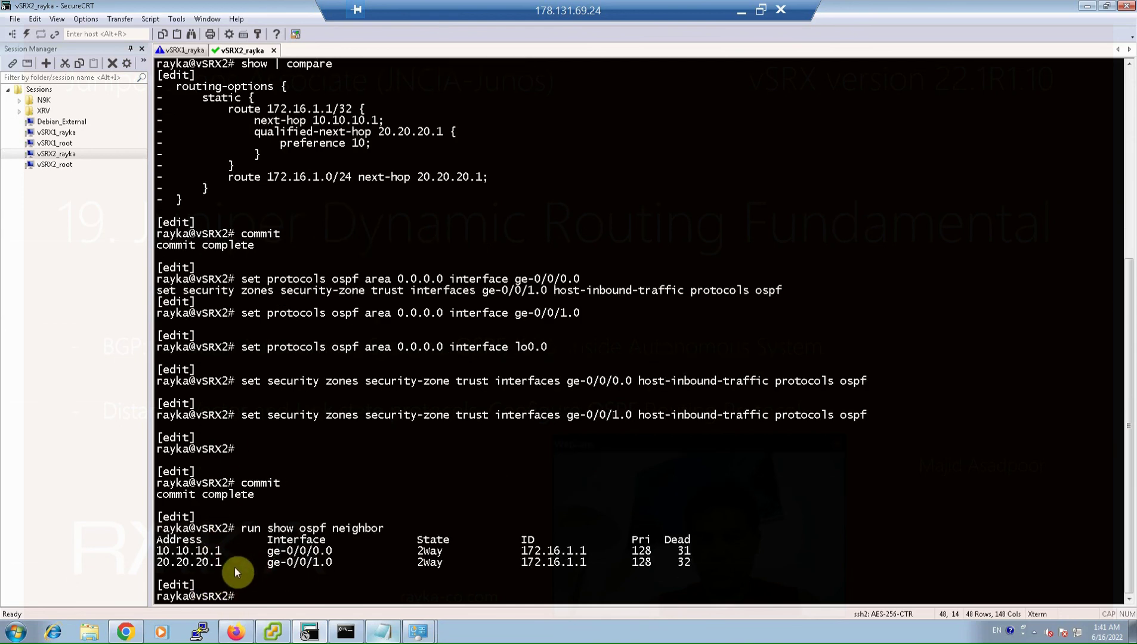
pyautogui.moveTo(515, 550); pyautogui.dragTo(579, 554)
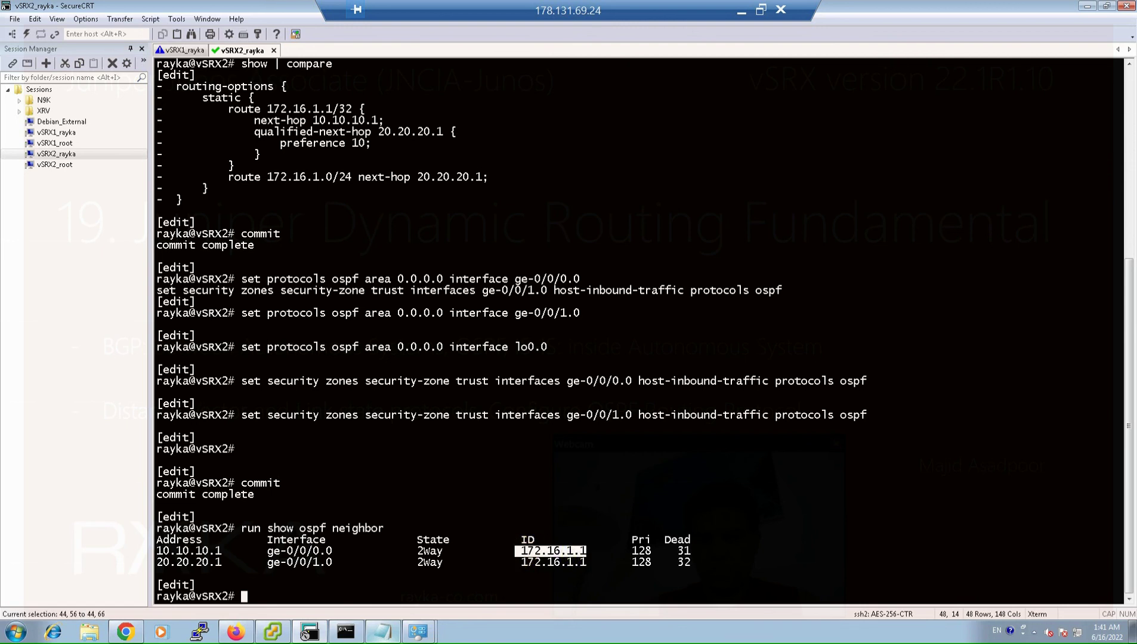
pyautogui.moveTo(523, 563); pyautogui.dragTo(574, 565)
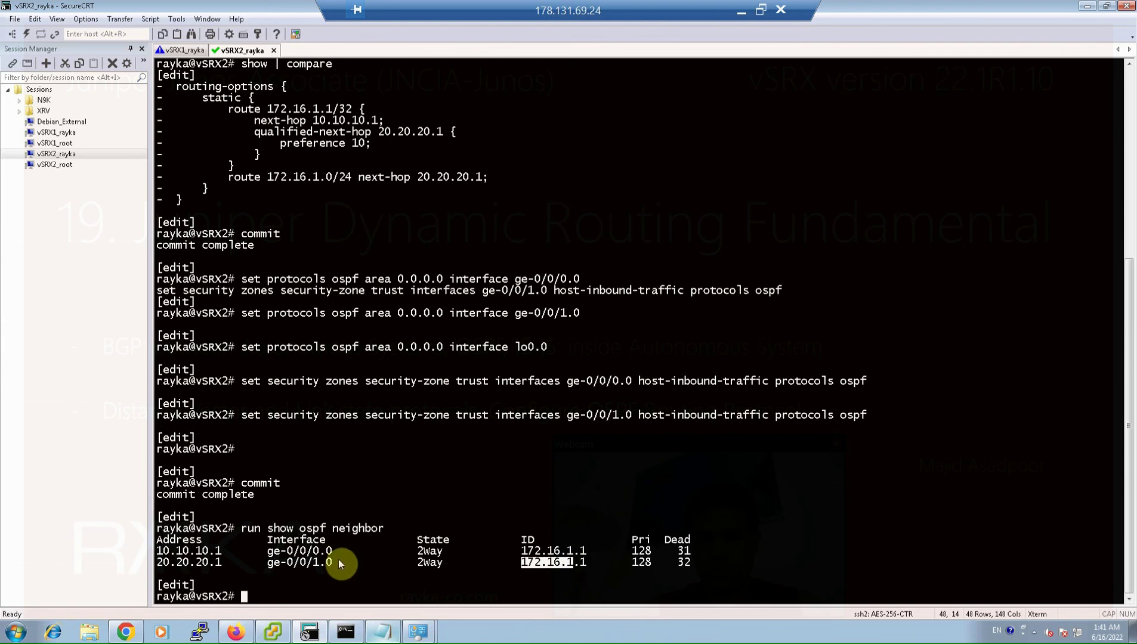
pyautogui.moveTo(318, 555)
pyautogui.mouseDown()
pyautogui.moveTo(300, 563)
pyautogui.moveTo(318, 564)
pyautogui.mouseUp()
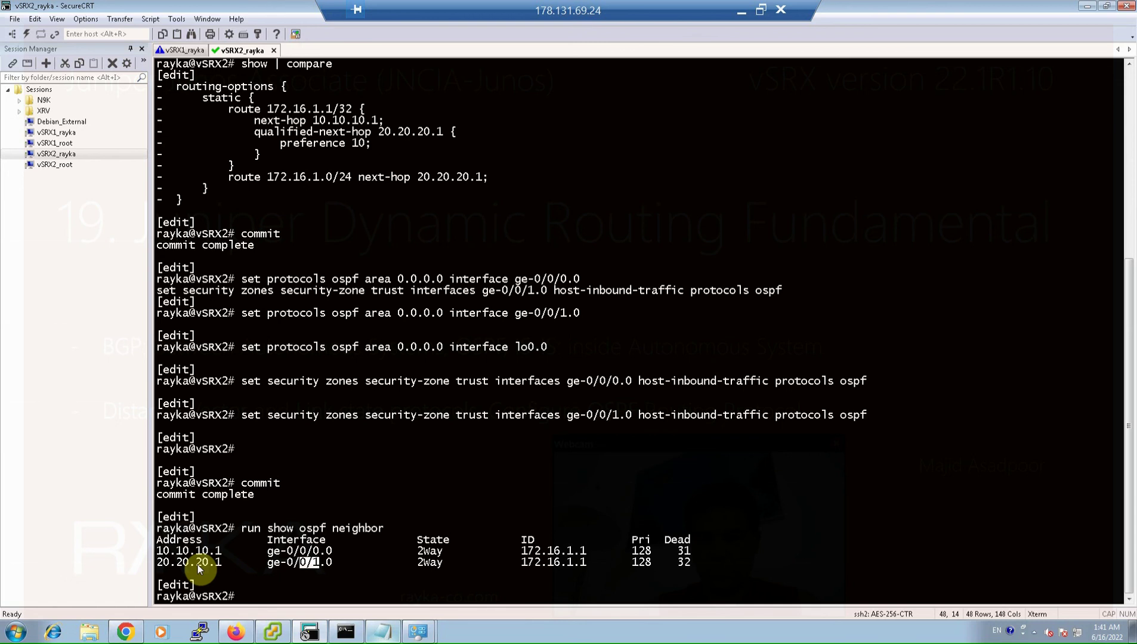
pyautogui.click(190, 51)
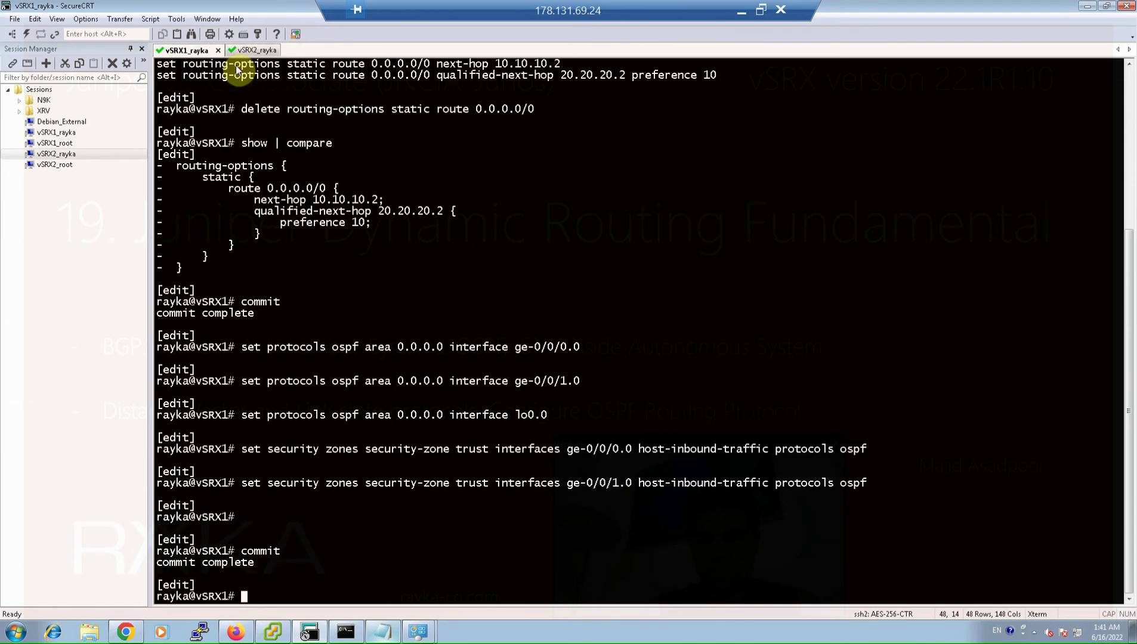
# Step: Check vSRX1's OSPF neighbors and OSPF routes, noting 172.16.2.0/24 via ge-0/0/1.0
pyautogui.write('run sh')
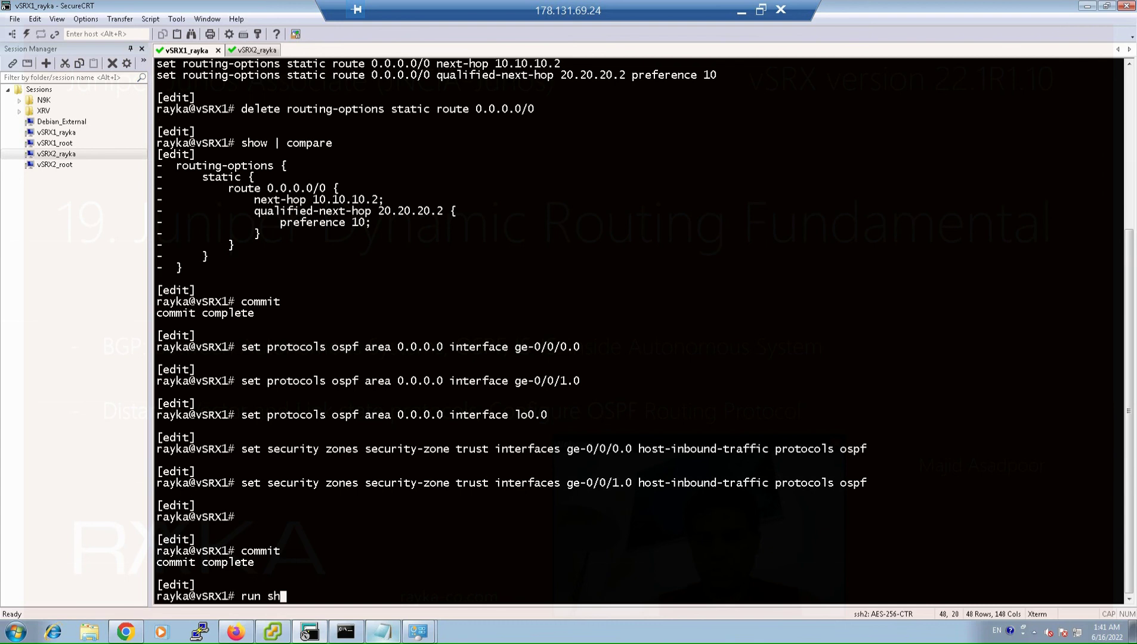
pyautogui.write('ow ospf neighbor')
pyautogui.press('Return')
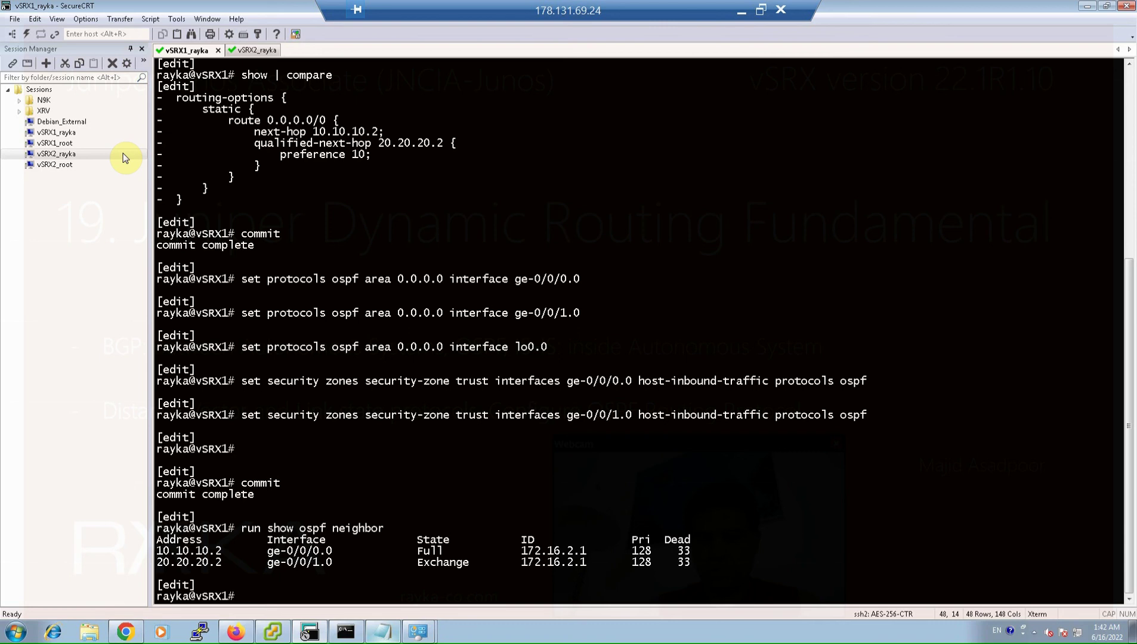
pyautogui.write('run show')
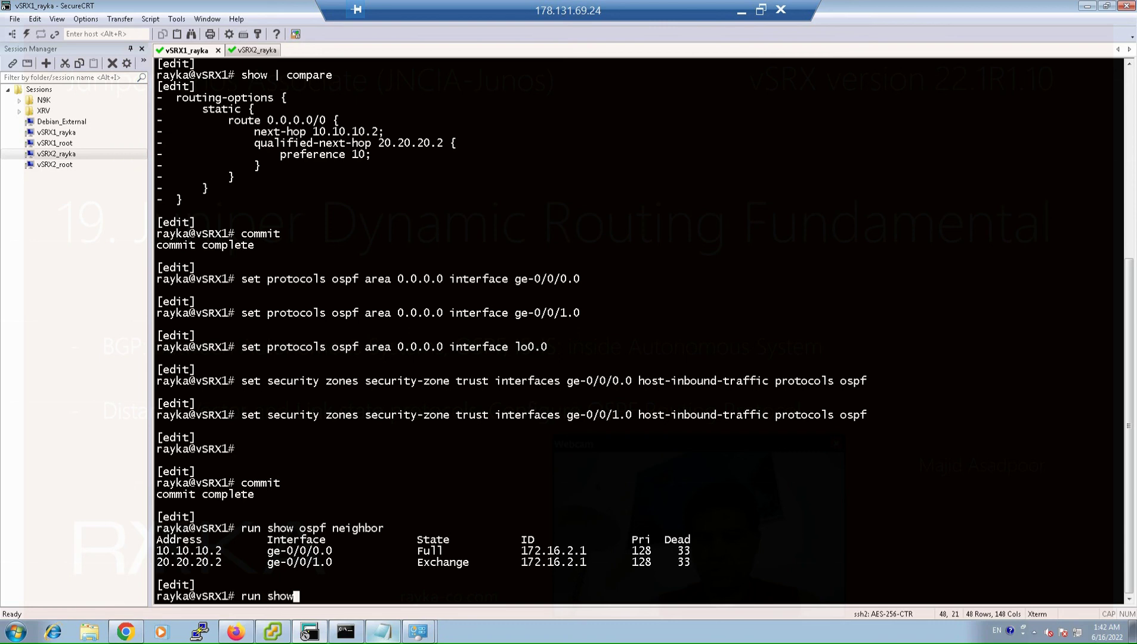
pyautogui.write(' route protocol ')
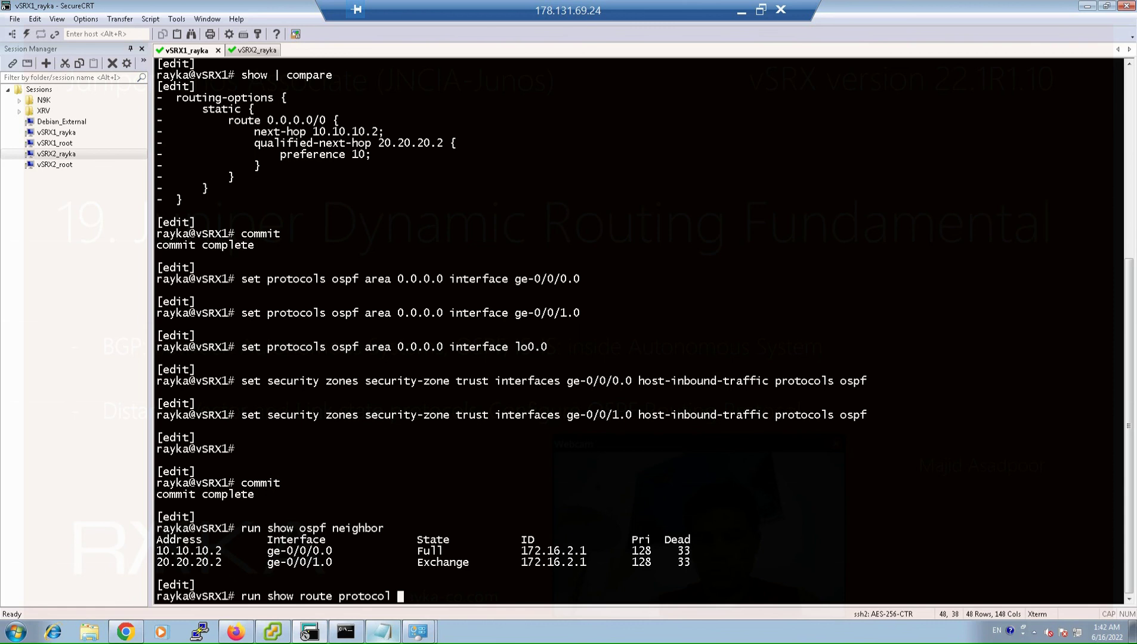
pyautogui.write('ospf')
pyautogui.press('Return')
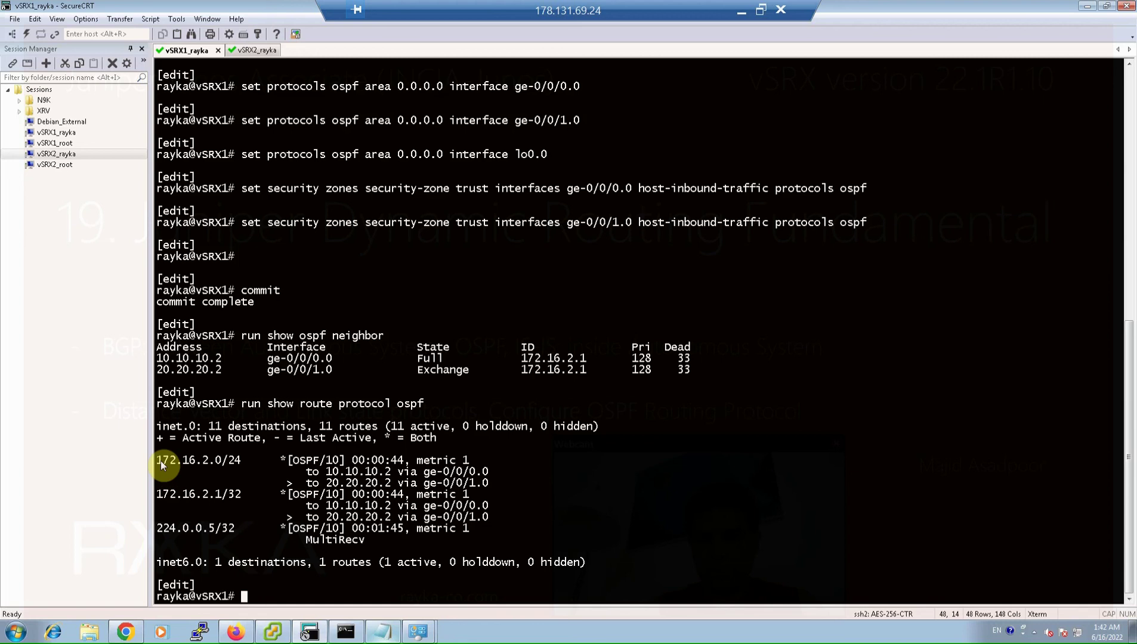
pyautogui.moveTo(157, 463); pyautogui.dragTo(212, 463)
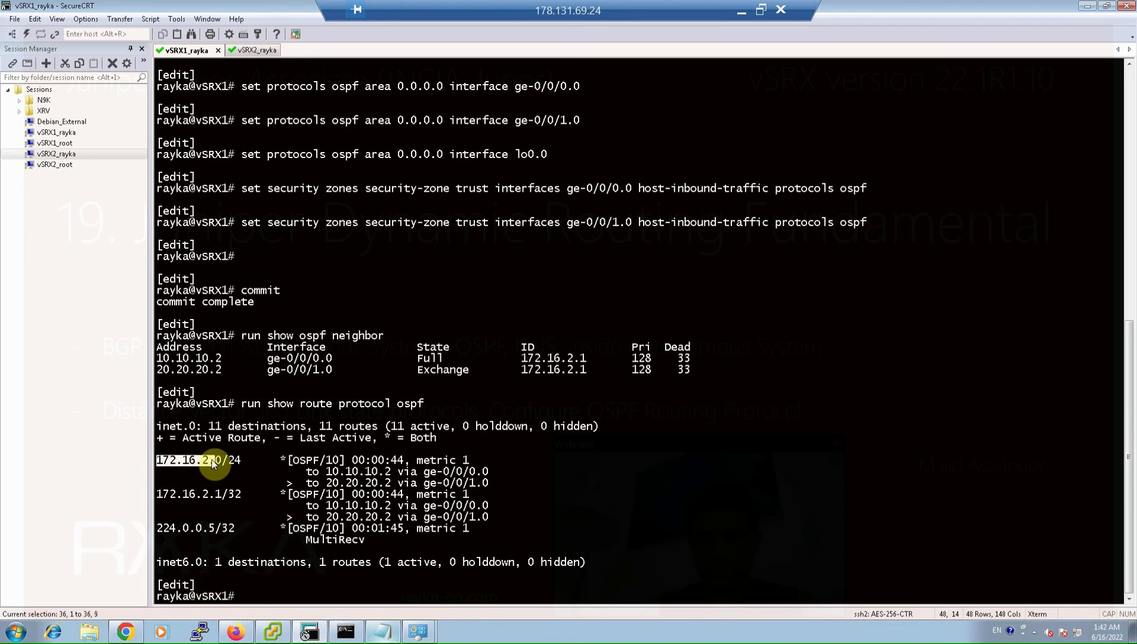
pyautogui.moveTo(288, 463); pyautogui.dragTo(553, 474)
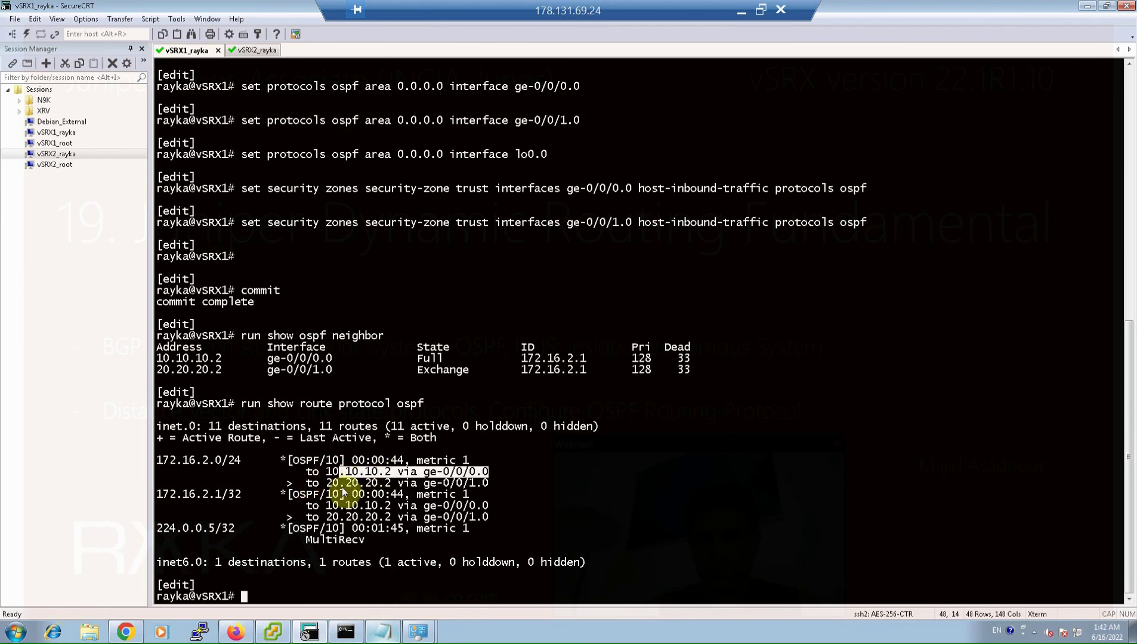
pyautogui.moveTo(339, 483); pyautogui.dragTo(487, 485)
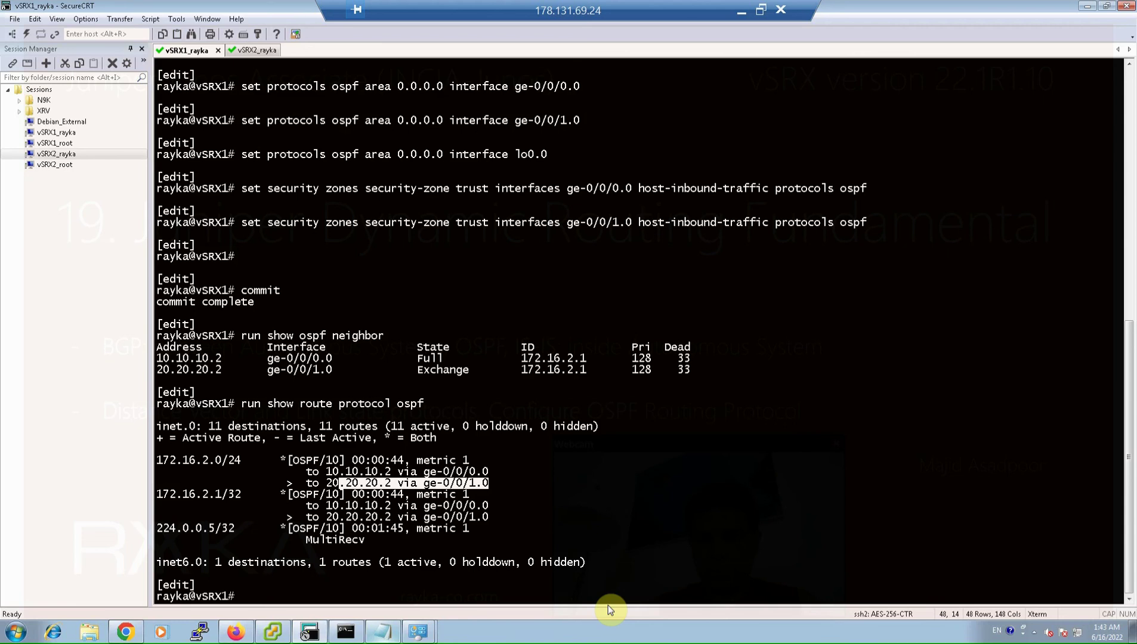
# Step: Look up vSRX1's forwarding entry for 172.16.2.1 and confirm it exits ge-0/0/1.0
pyautogui.write('run show')
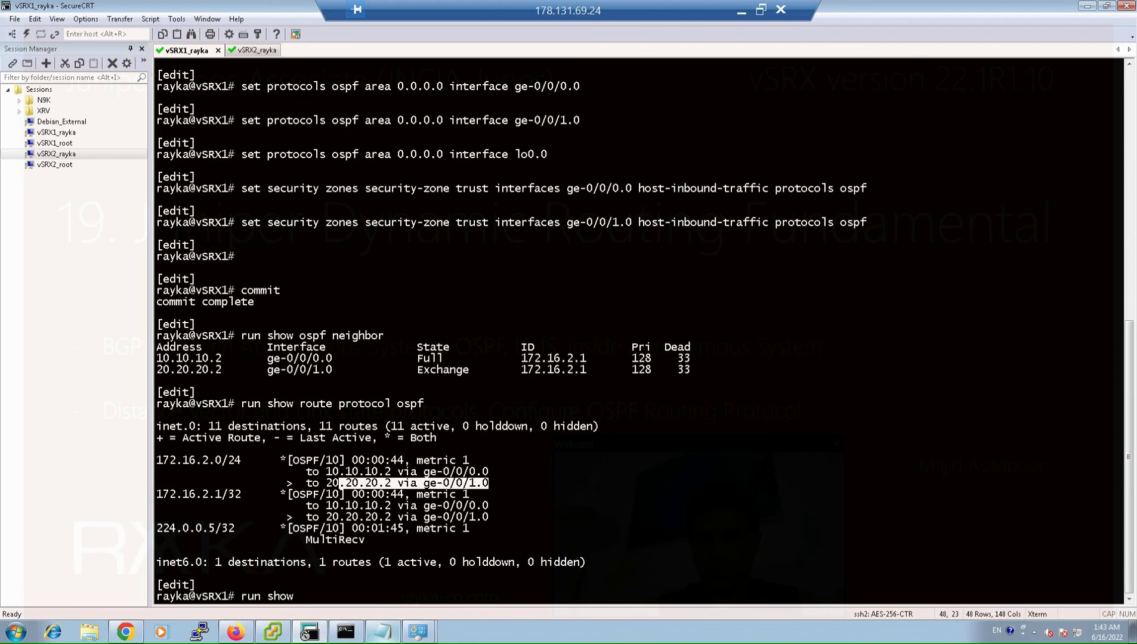
pyautogui.write('route forwarding-table ')
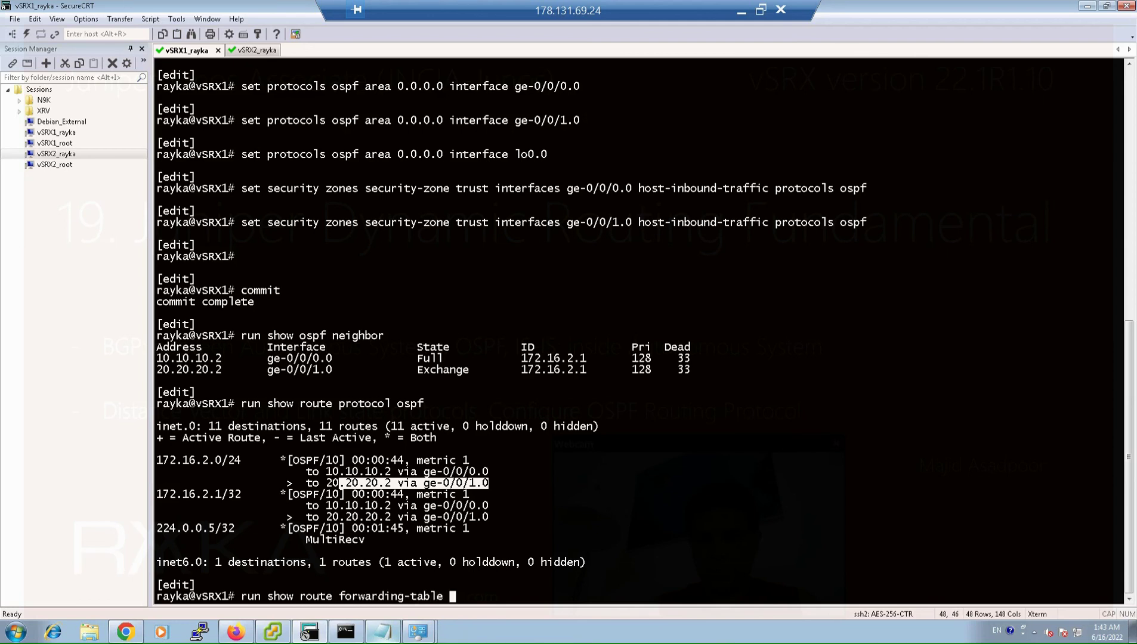
pyautogui.write('destination 172.16.2.1')
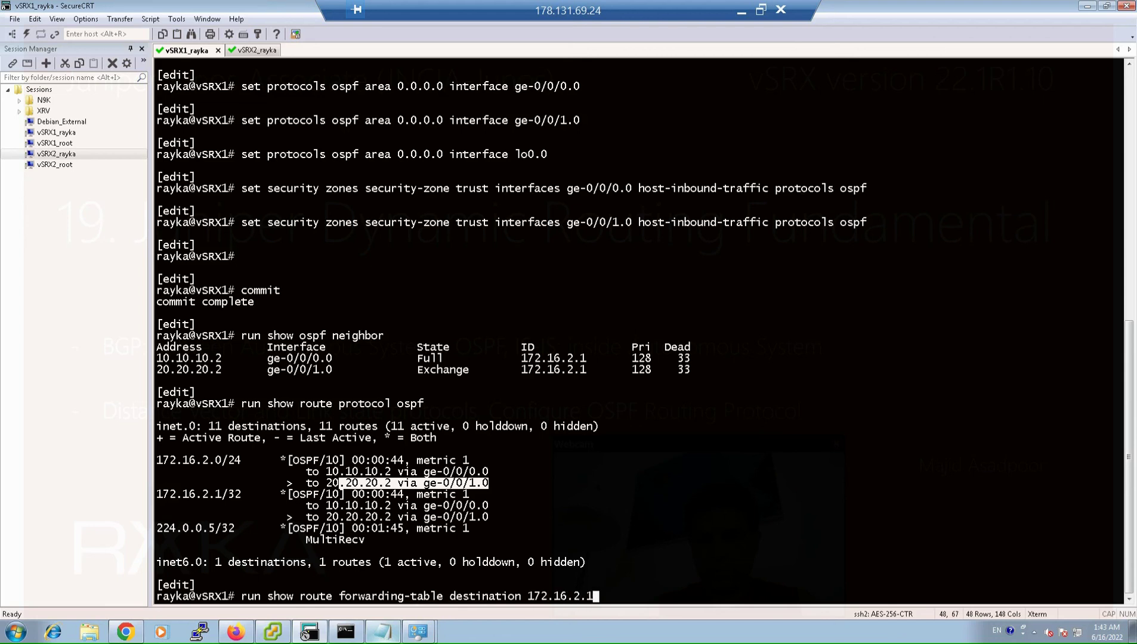
pyautogui.press('Return')
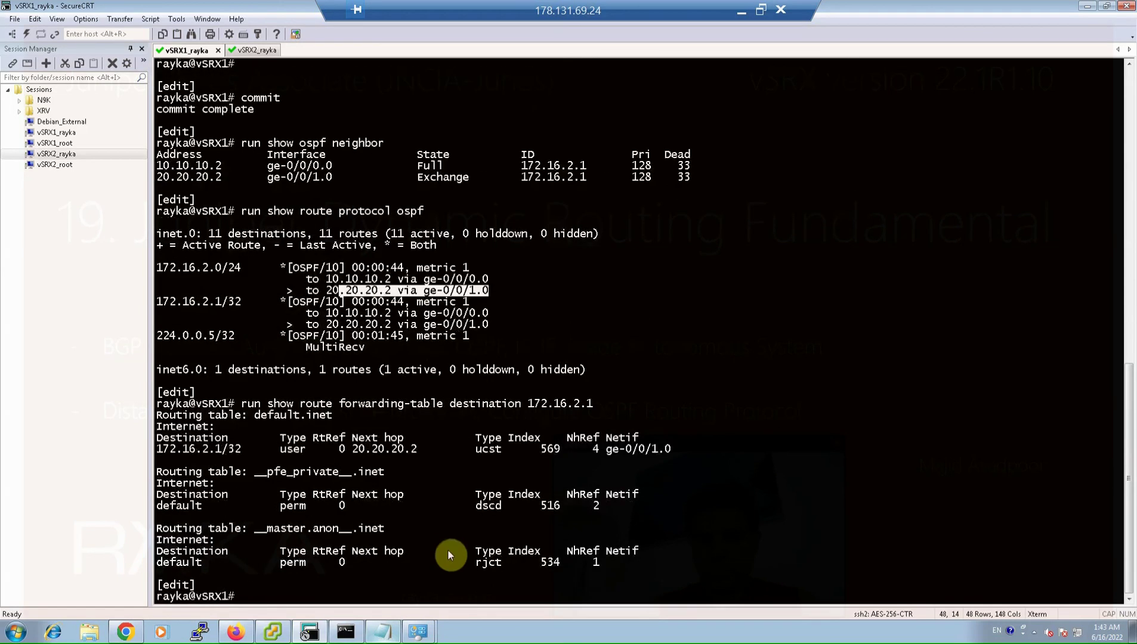
pyautogui.moveTo(600, 449); pyautogui.dragTo(661, 454)
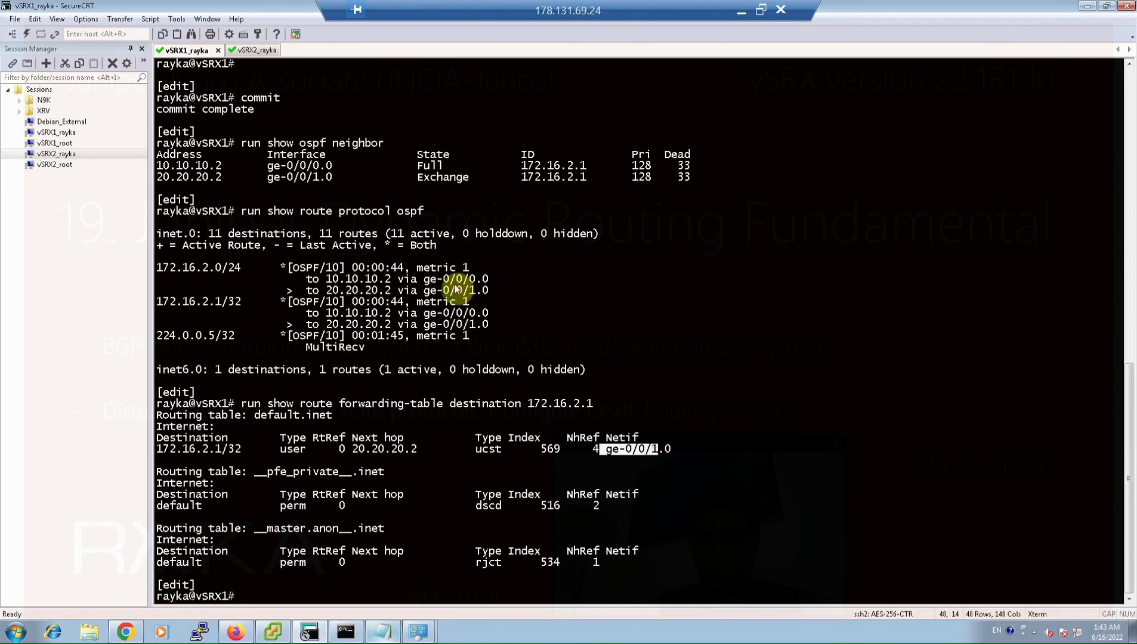
pyautogui.moveTo(451, 291); pyautogui.dragTo(476, 291)
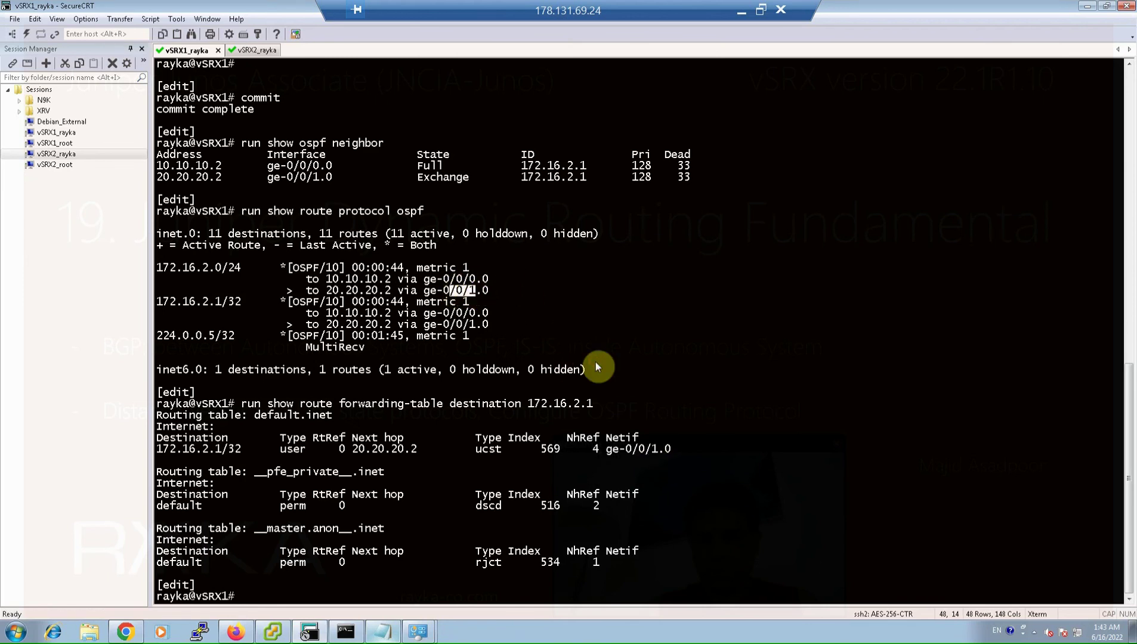